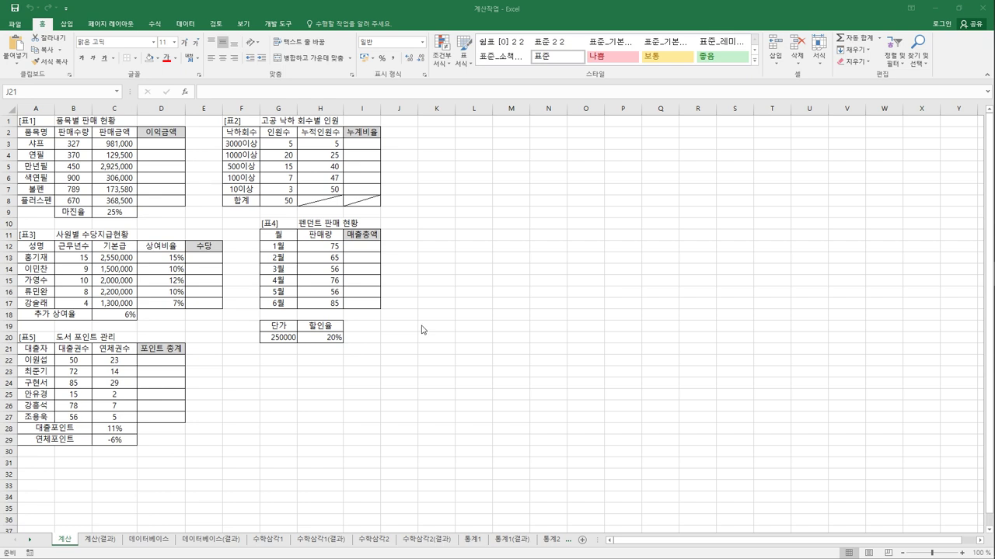
pyautogui.click(174, 145)
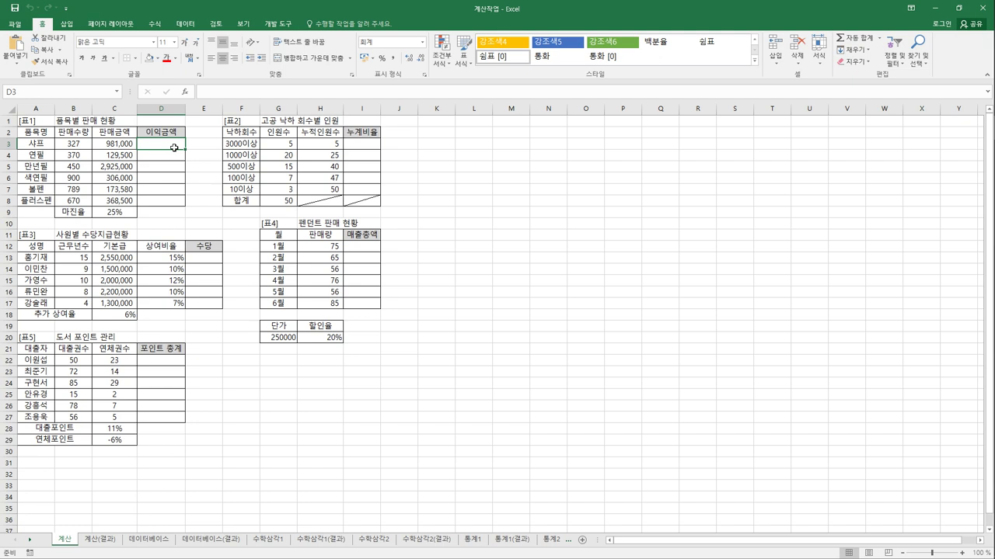
pyautogui.click(129, 150)
pyautogui.click(126, 210)
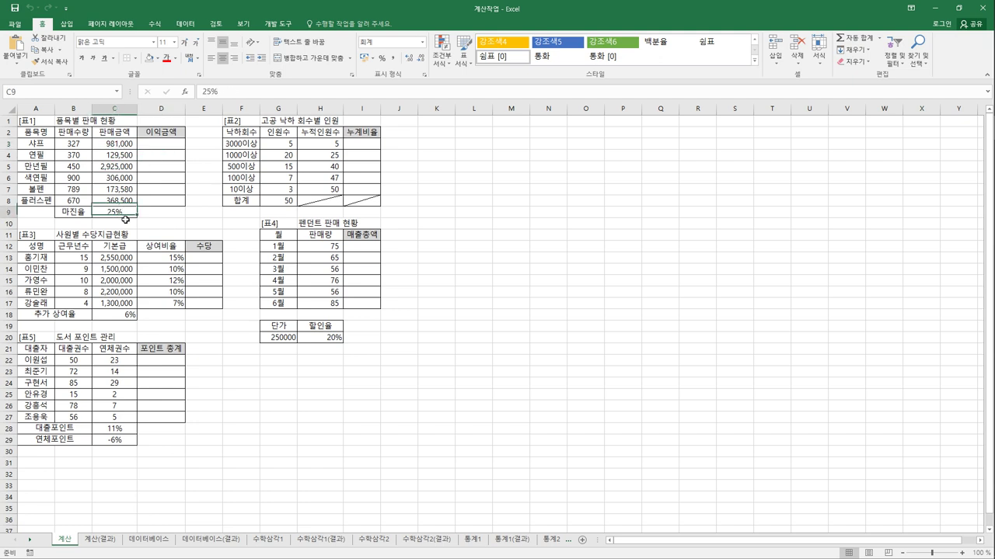
pyautogui.click(163, 150)
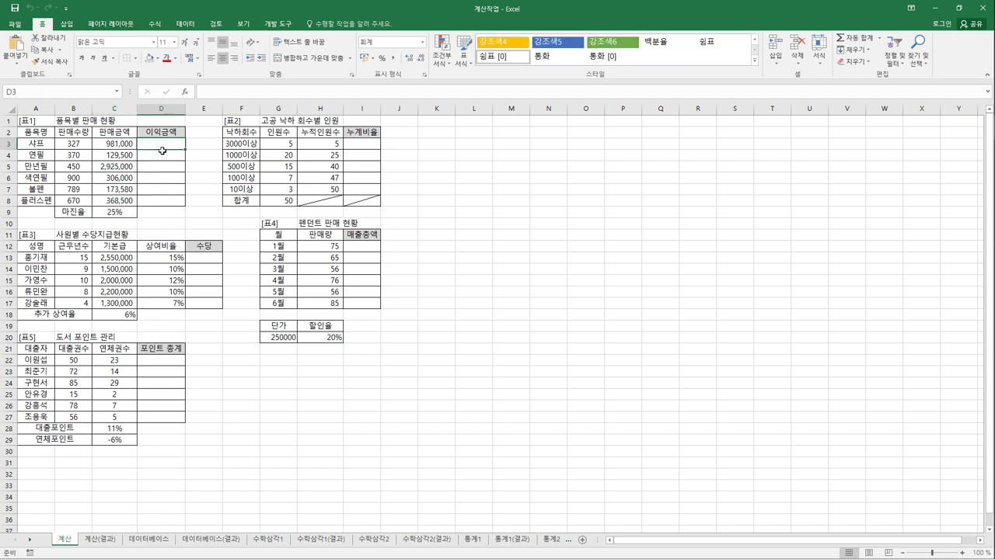
# Step: Enter 10+20 without a leading equals sign in cell L3
pyautogui.click(474, 169)
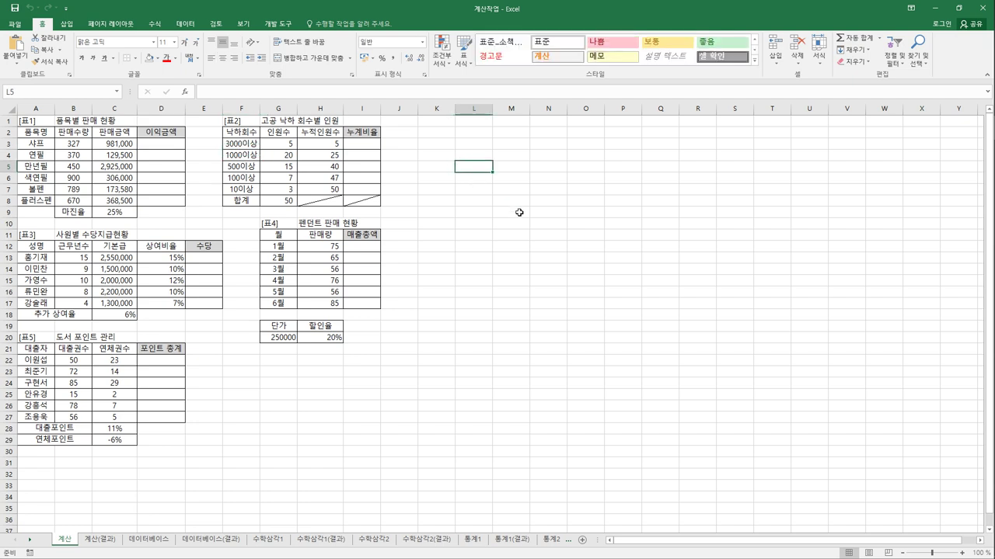
pyautogui.press('Up')
pyautogui.press('Up')
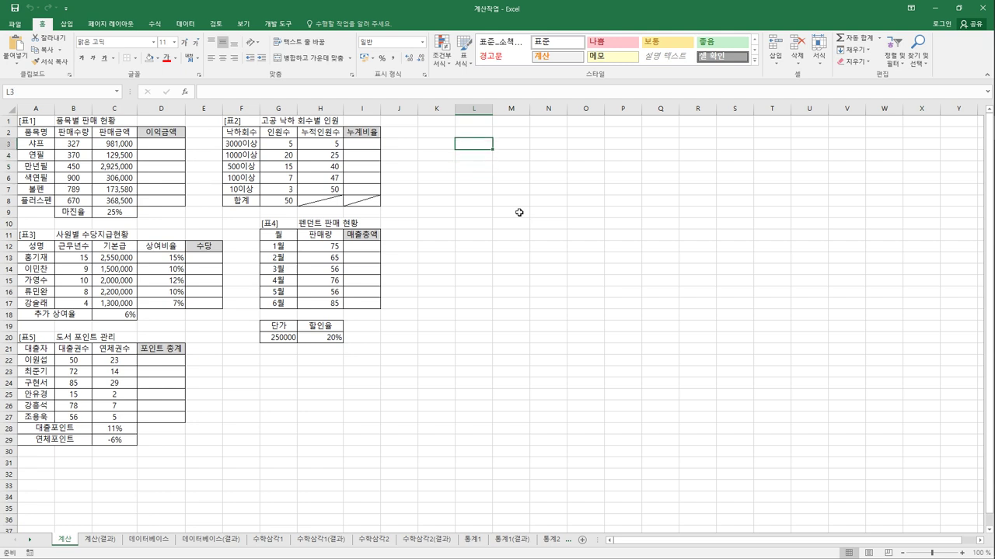
pyautogui.write('10+20')
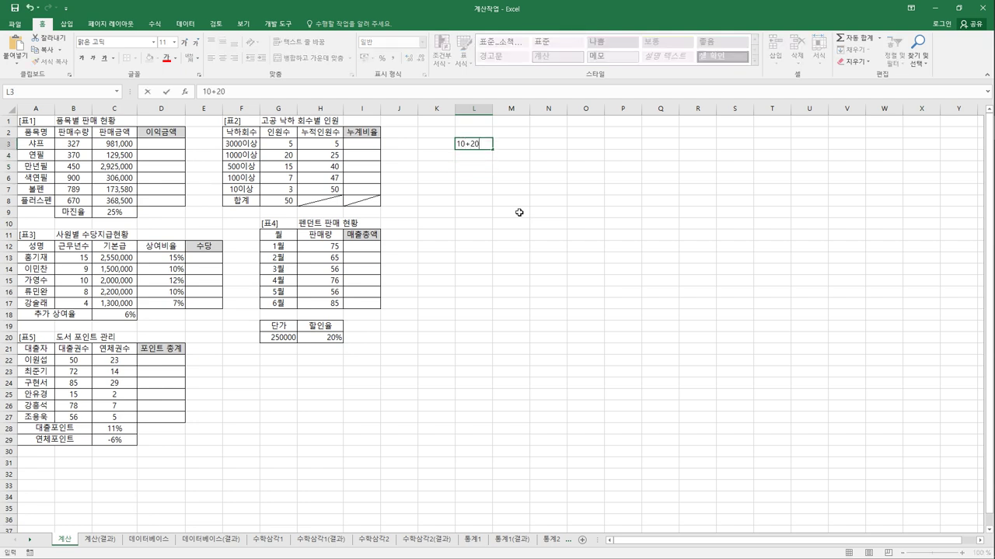
pyautogui.press('Return')
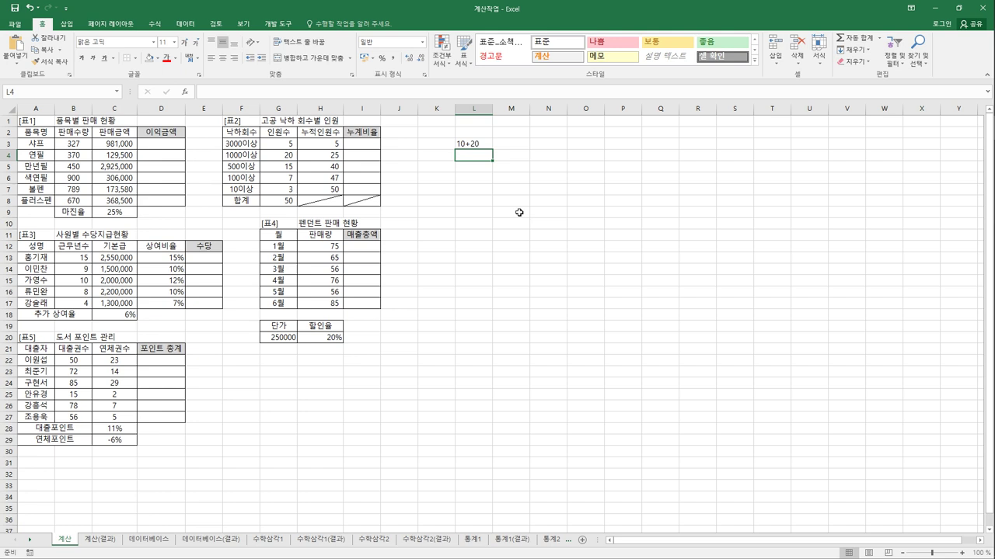
# Step: Enter the formula =10+20 in cell L4, directly below the plain 10+20 entry
pyautogui.write('=')
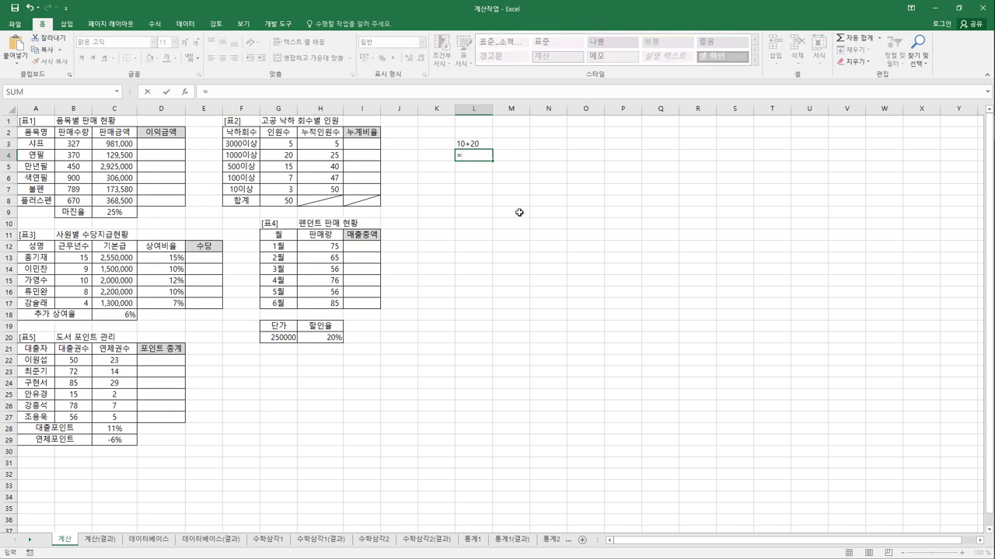
pyautogui.write('10+20')
pyautogui.press('Return')
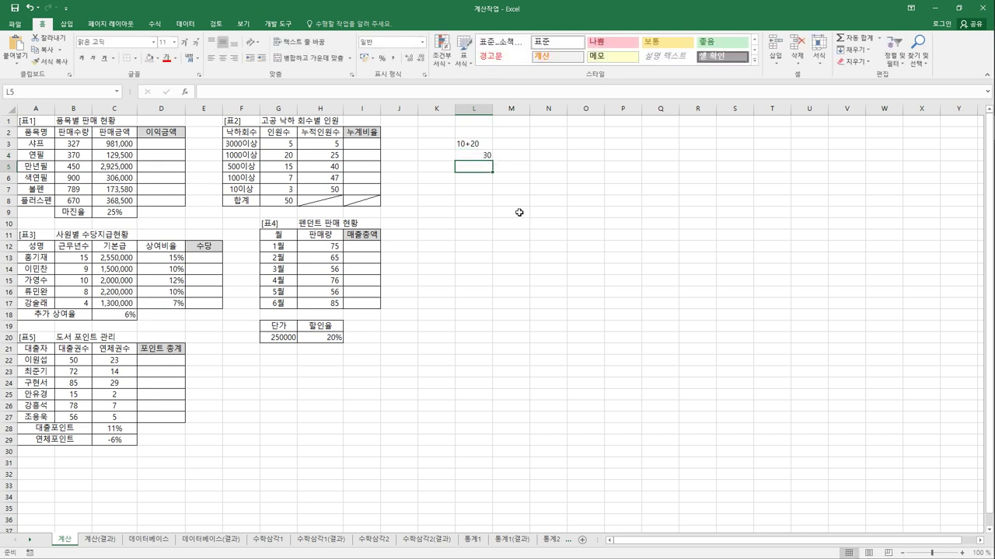
# Step: Replace the formula in cell L4 with =30+40 and reselect the cell to view its formula
pyautogui.press('Up')
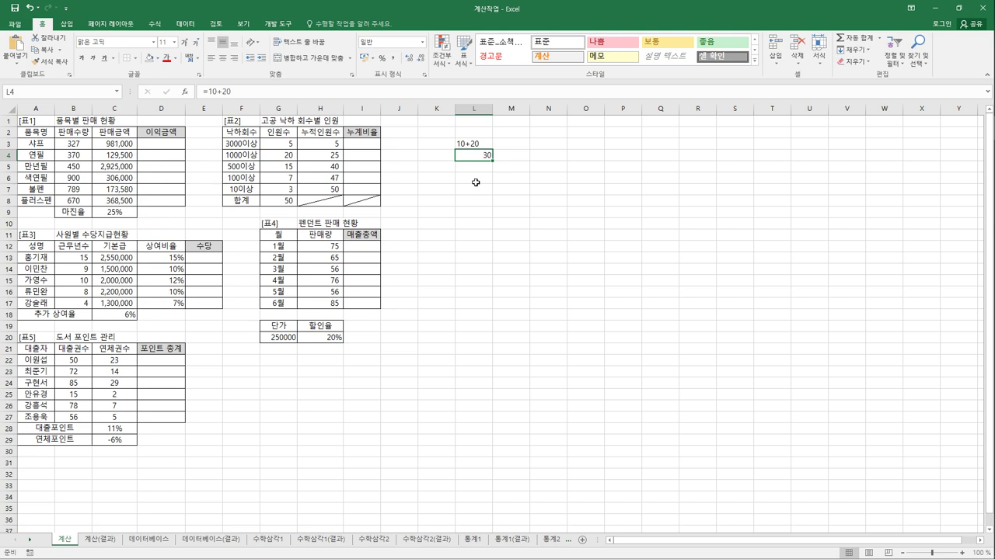
pyautogui.write('=30+40')
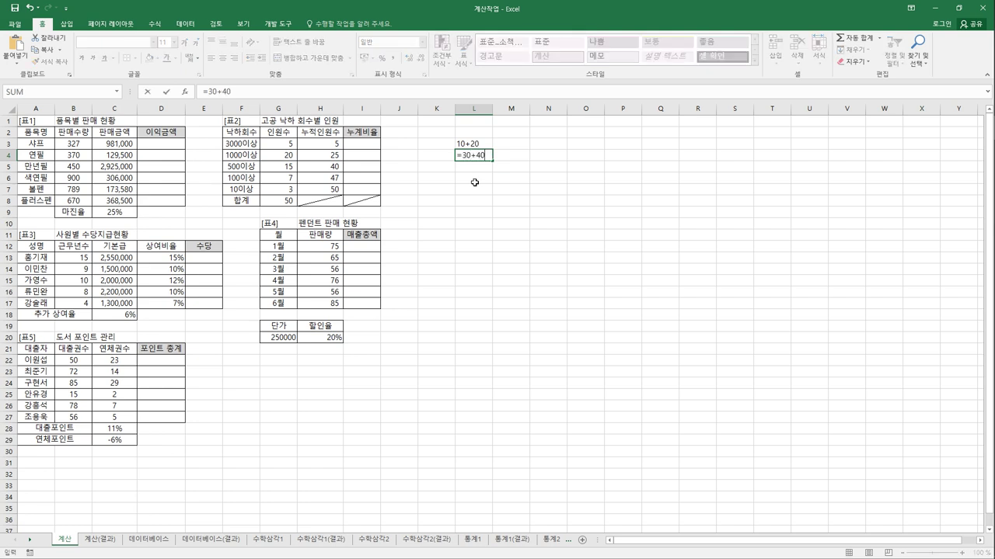
pyautogui.press('Return')
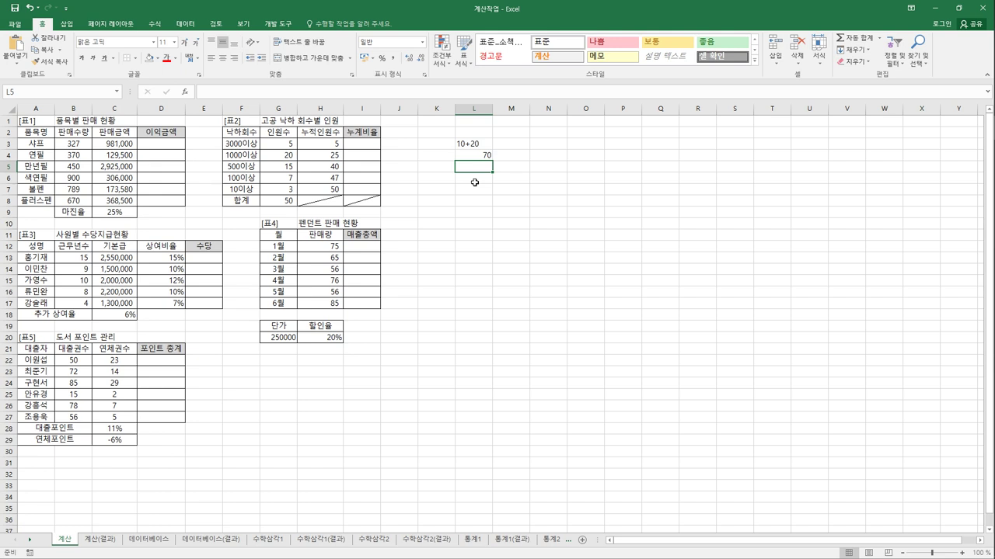
pyautogui.press('Up')
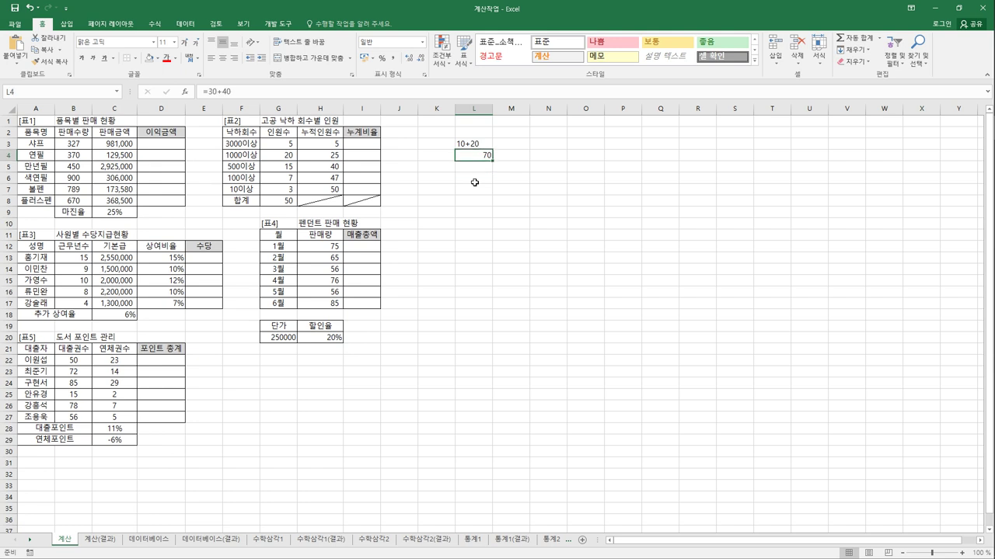
# Step: Enter the values 30 in cell L6 and 40 in cell L7
pyautogui.click(474, 182)
pyautogui.write('30')
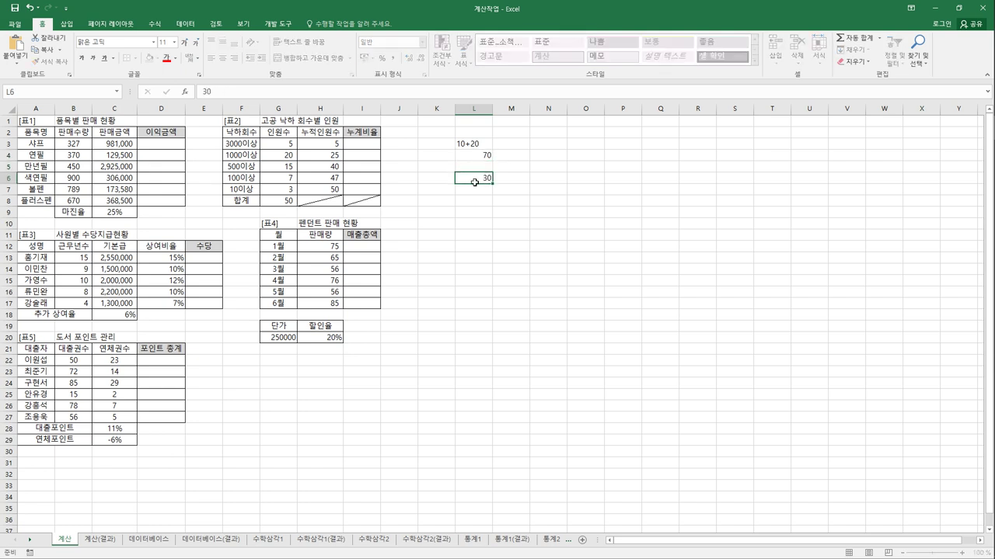
pyautogui.press('Return')
pyautogui.write('40')
pyautogui.press('Return')
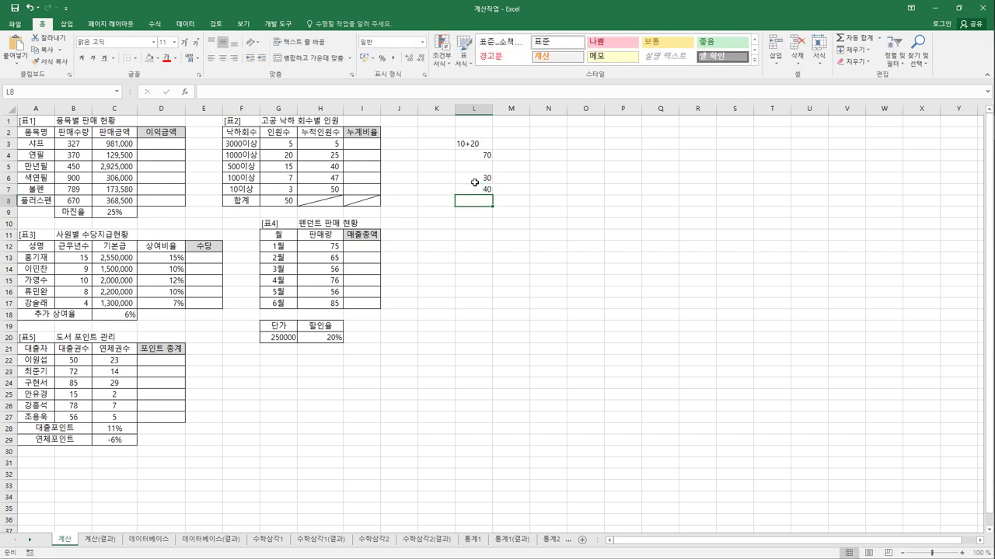
# Step: Add the two values above with the cell-reference formula =L6+L7 in cell L8
pyautogui.write('=')
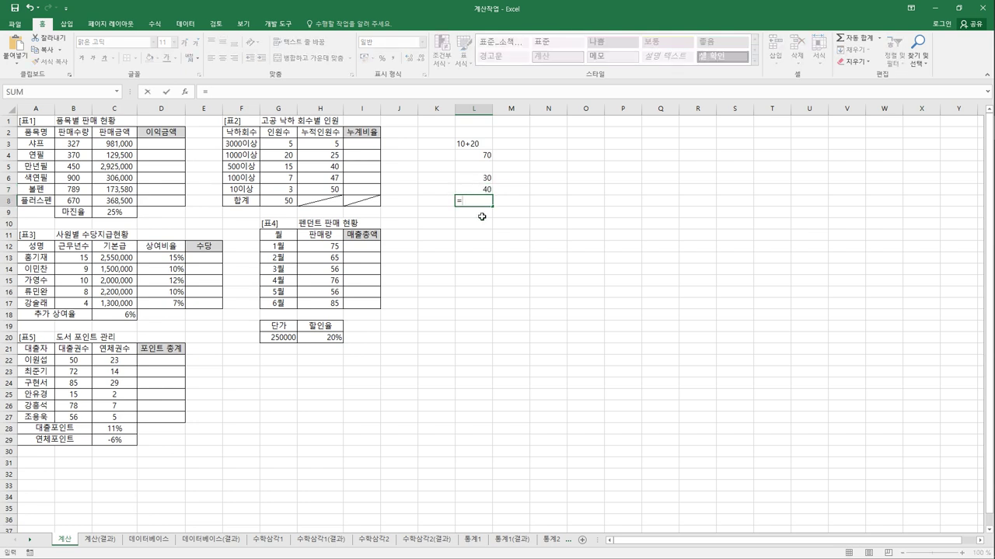
pyautogui.click(484, 182)
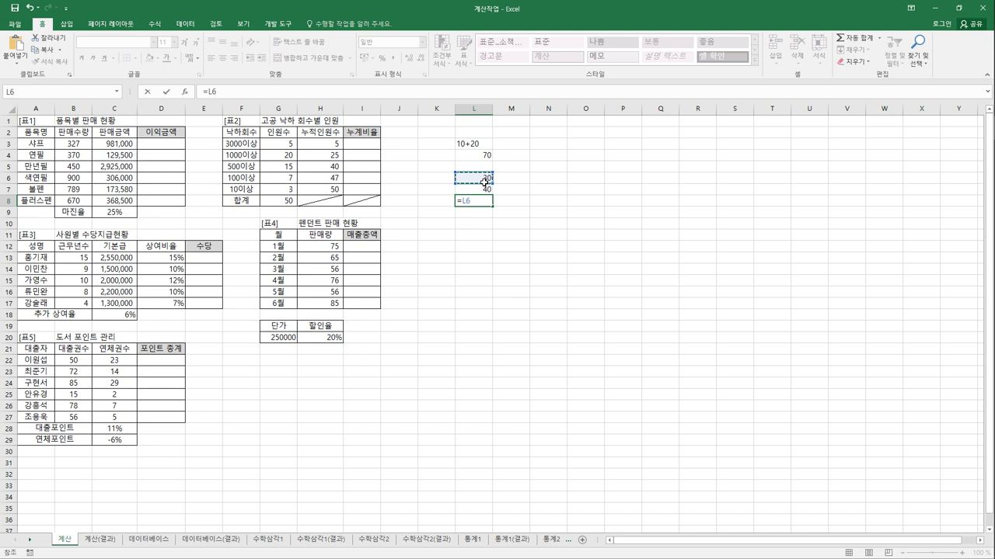
pyautogui.write('+')
pyautogui.click(483, 193)
pyautogui.press('Return')
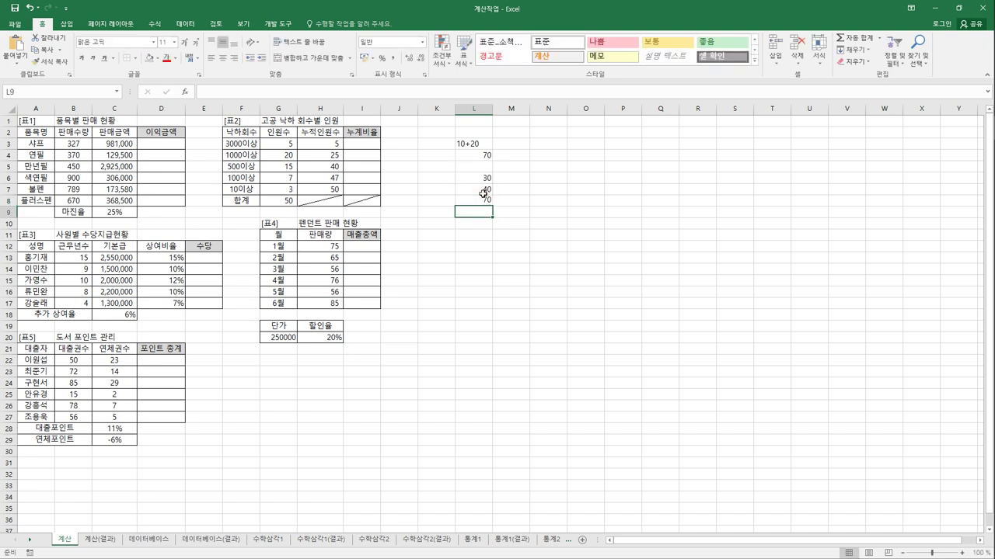
pyautogui.press('Up')
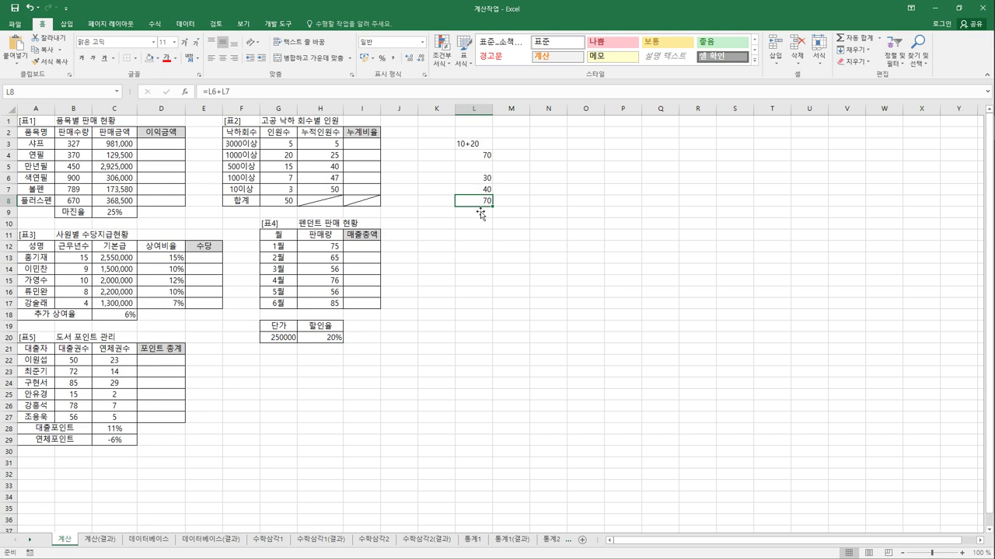
# Step: Change the values feeding the L8 formula to 10 in cell L6 and 20 in cell L7
pyautogui.click(484, 183)
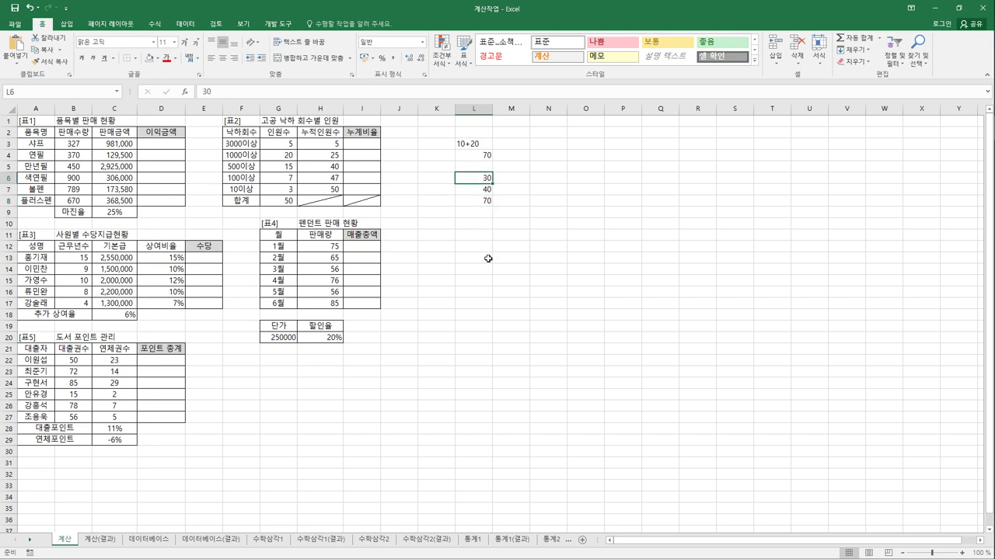
pyautogui.write('10')
pyautogui.press('Return')
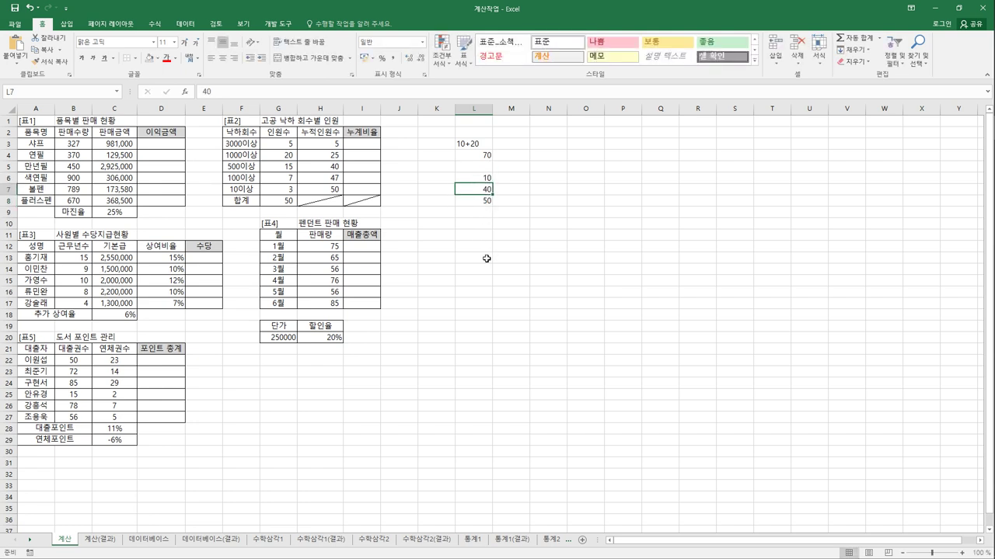
pyautogui.write('20')
pyautogui.press('Return')
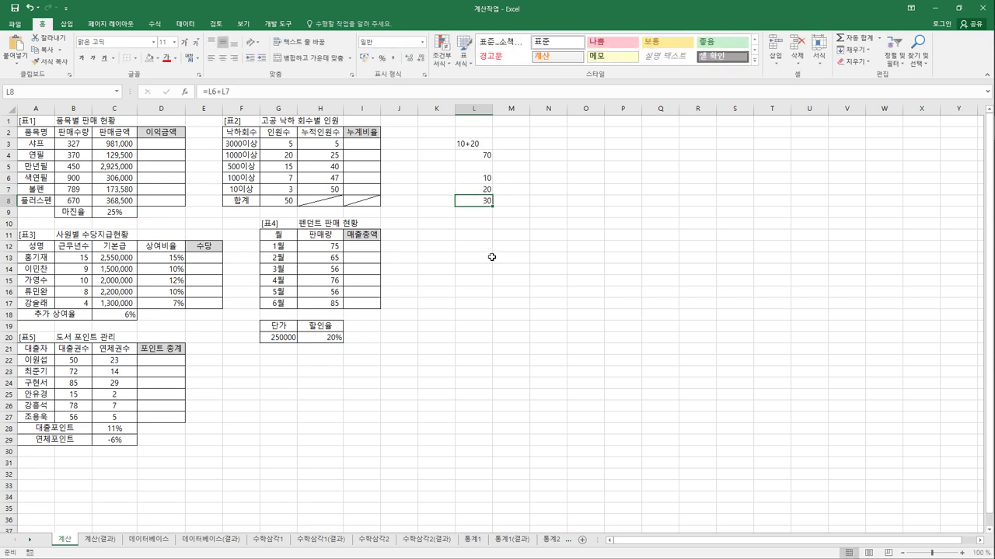
pyautogui.click(486, 193)
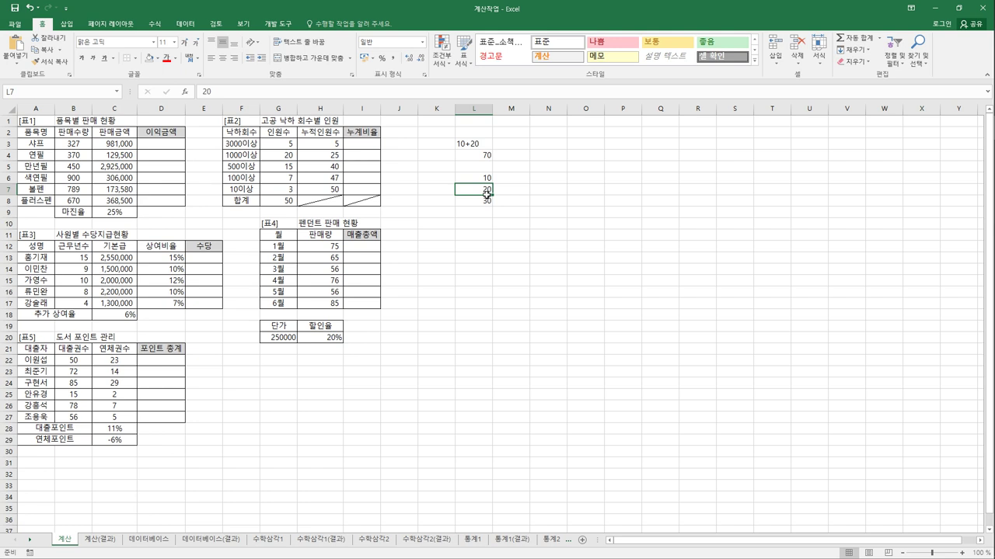
pyautogui.click(519, 246)
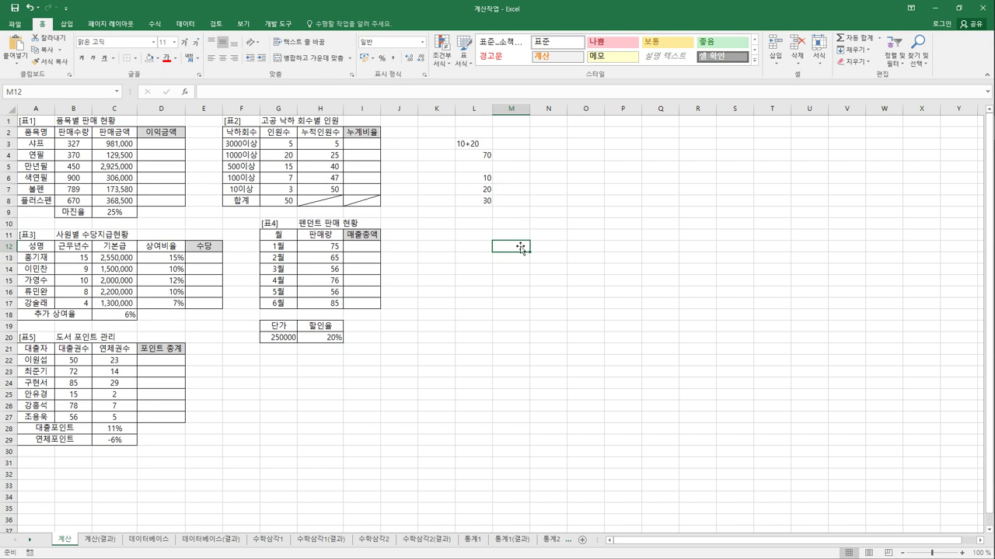
pyautogui.write('+')
pyautogui.press('Down')
pyautogui.write('-')
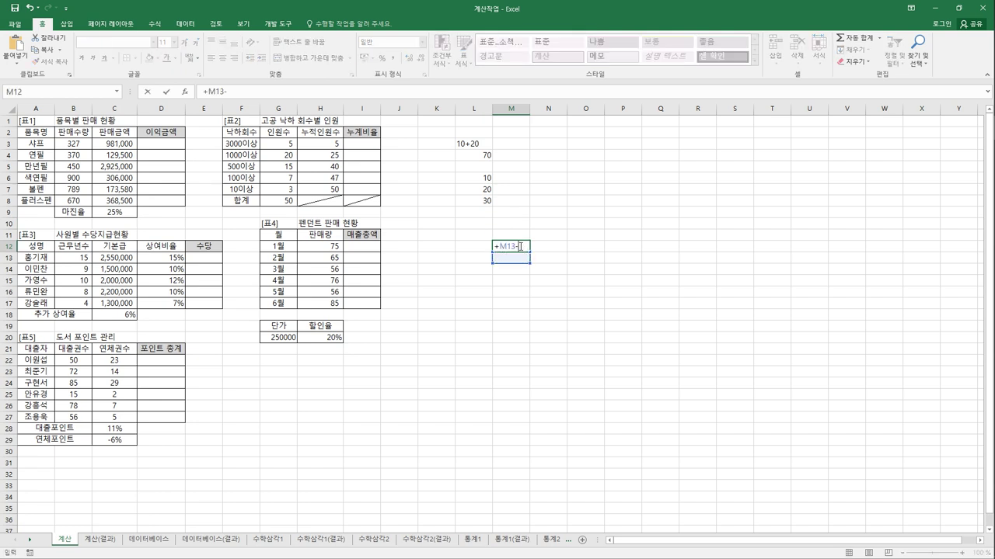
pyautogui.press('Escape')
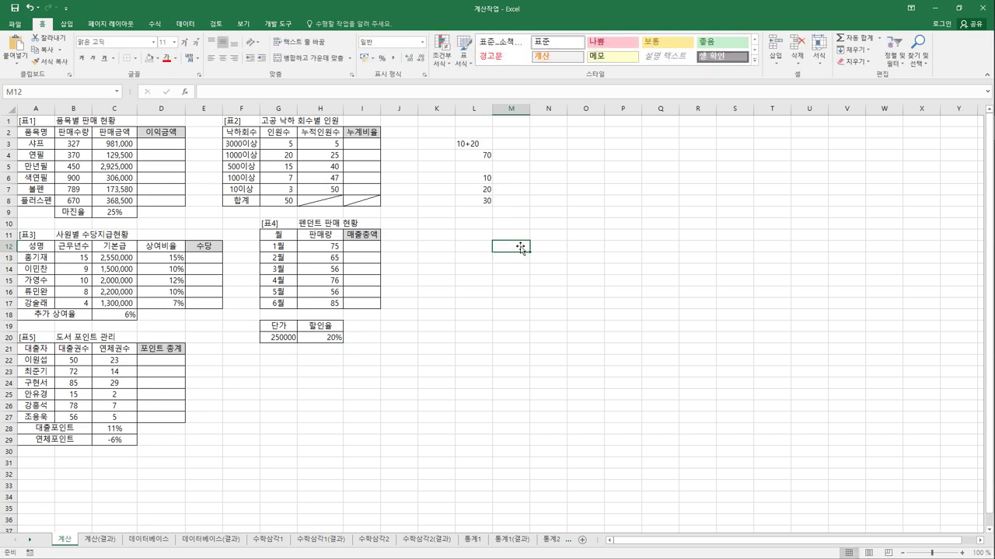
# Step: List the arithmetic operators +, -, * and / one per cell in M12 through M15
pyautogui.write('+')
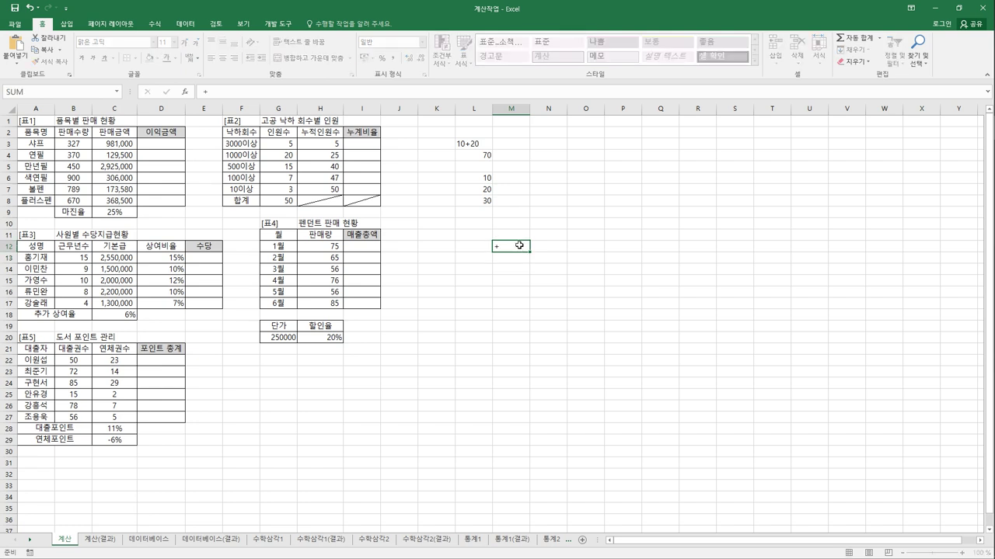
pyautogui.press('Return')
pyautogui.write('-')
pyautogui.press('Return')
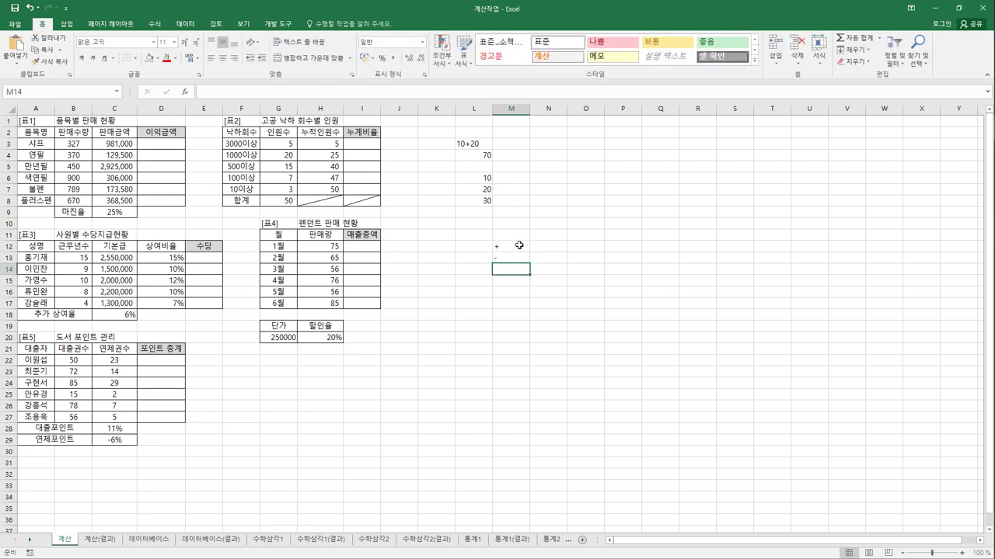
pyautogui.write('*')
pyautogui.press('Return')
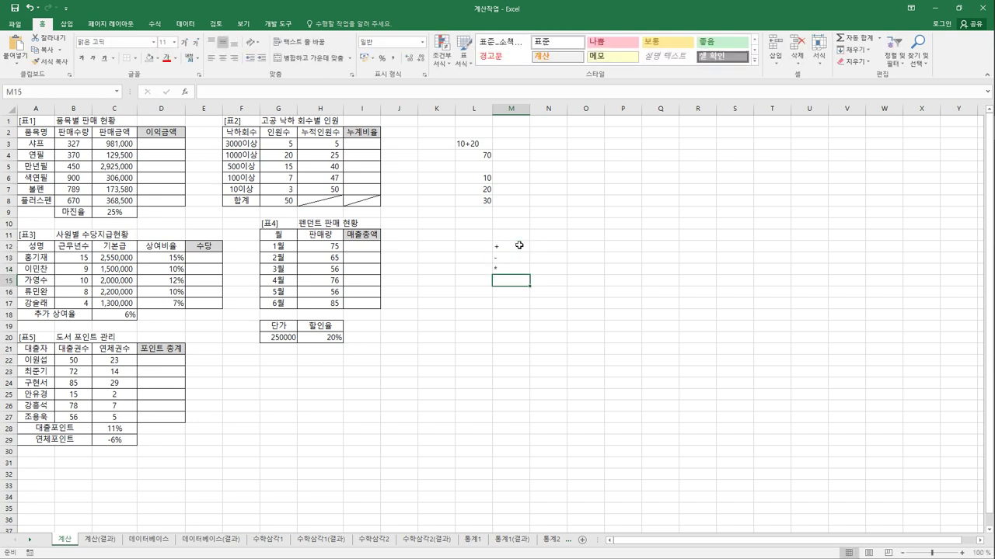
pyautogui.press('alt')
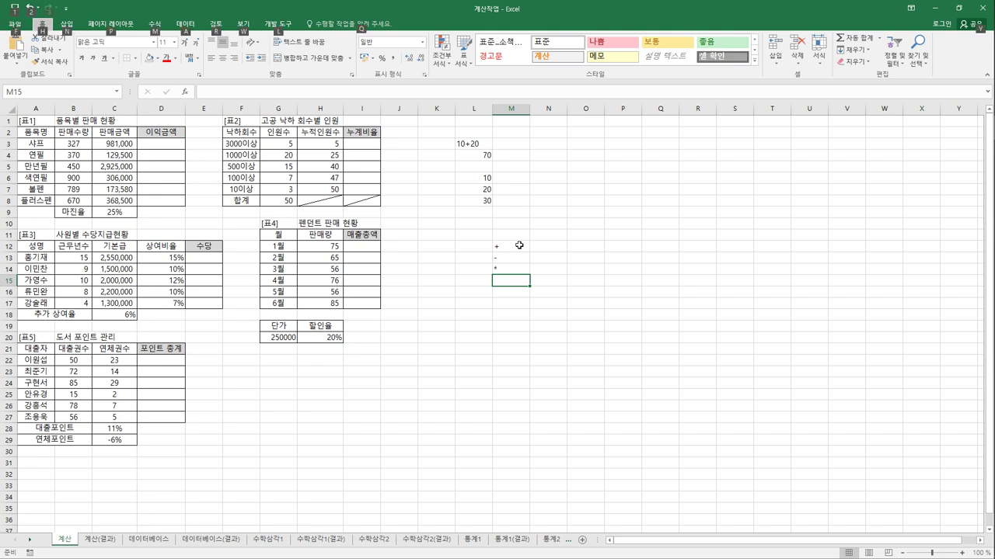
pyautogui.press('alt')
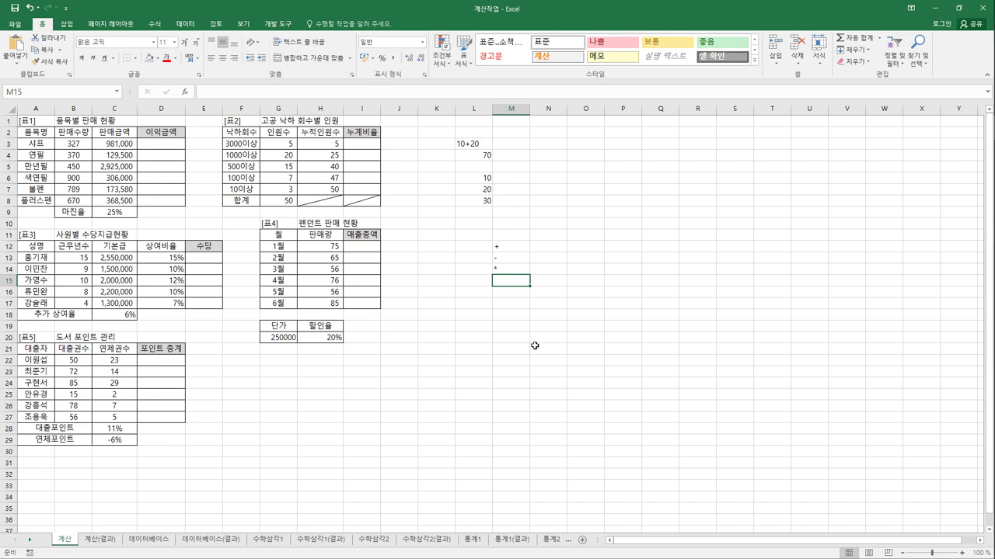
pyautogui.doubleClick(510, 281)
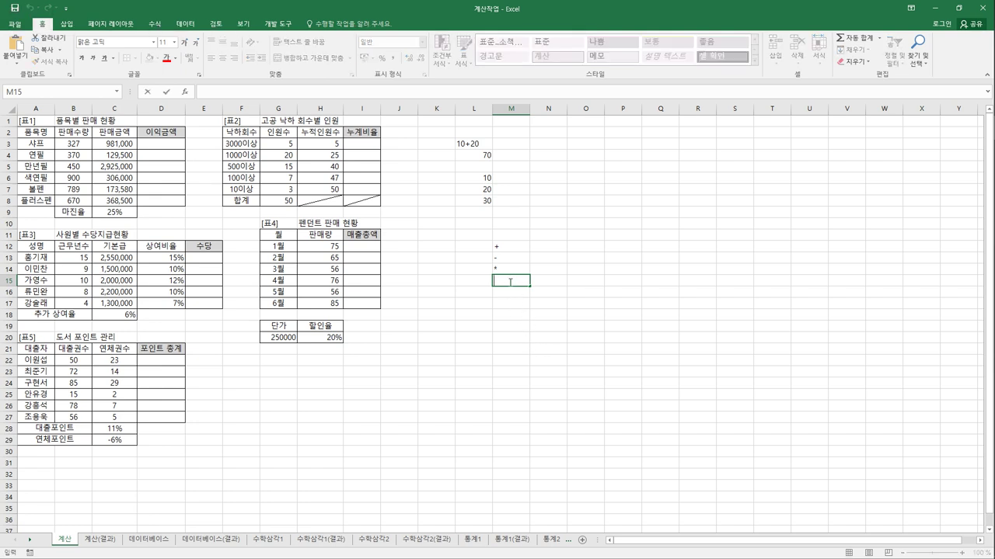
pyautogui.write('/')
pyautogui.press('Return')
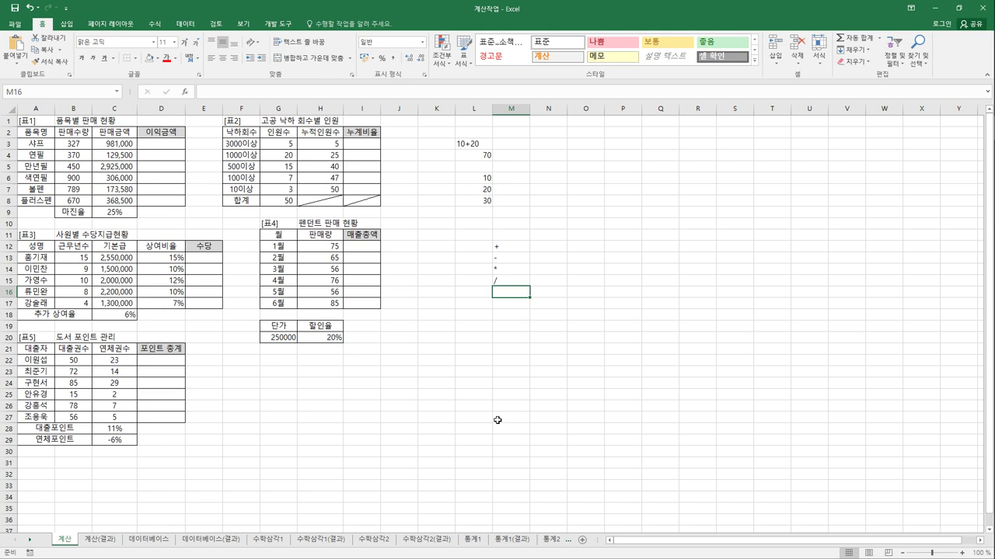
# Step: Add the greater-than label 크다(초과) in cell M17 with its operator > below it in M18
pyautogui.press('Down')
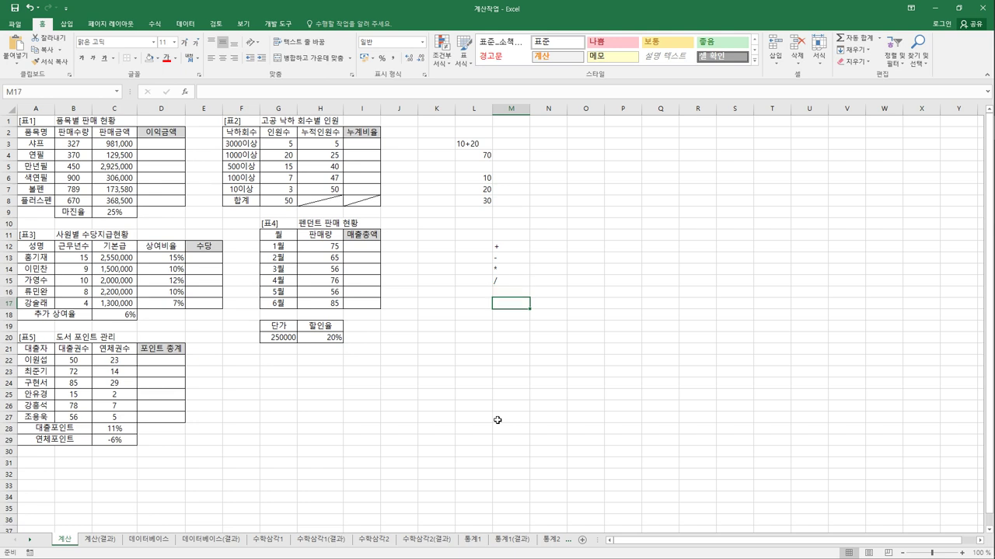
pyautogui.write('크다(ㅊ')
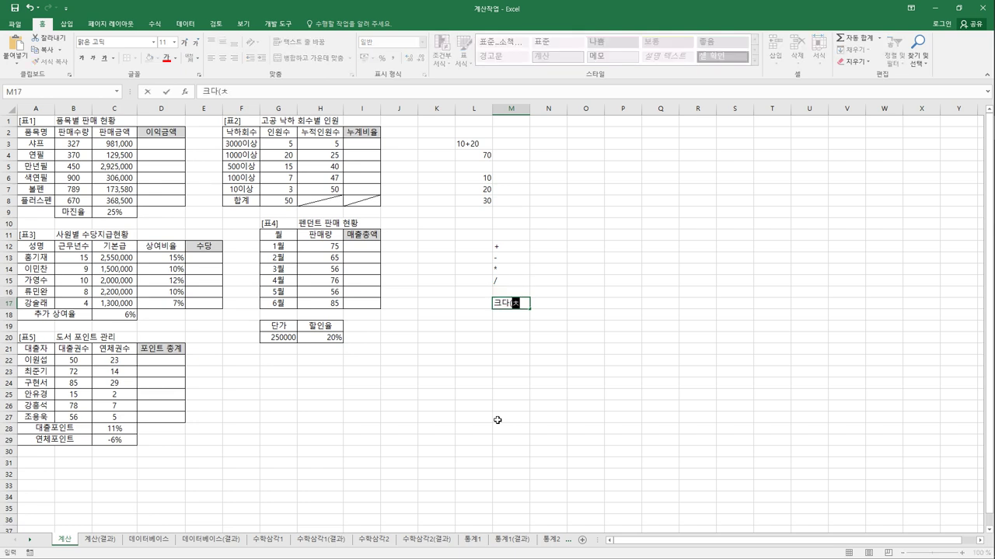
pyautogui.write('ㅗ과)')
pyautogui.press('Return')
pyautogui.write('>')
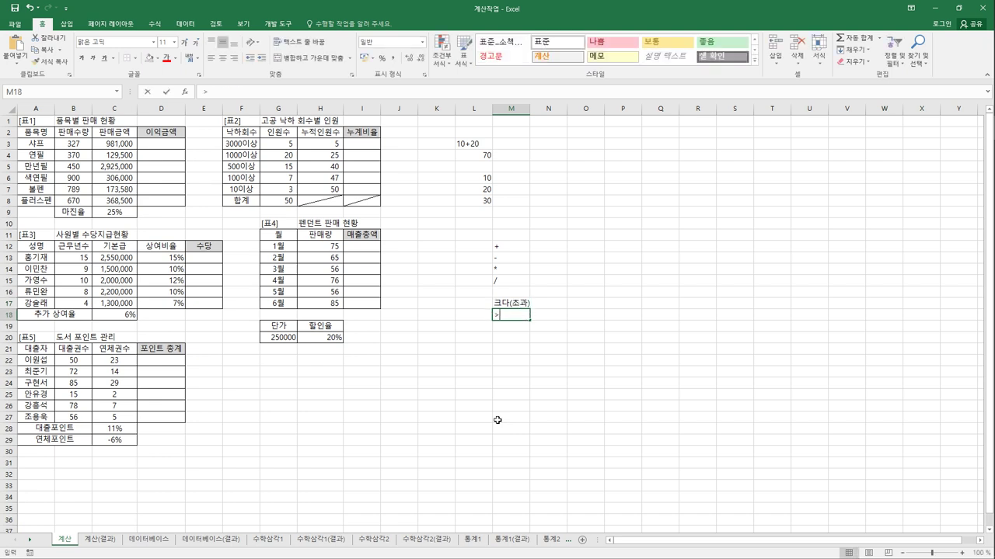
# Step: Add the less-than label 작다(미만) in cell N17 with its operator < below it in N18
pyautogui.press('Up')
pyautogui.press('Right')
pyautogui.write('작')
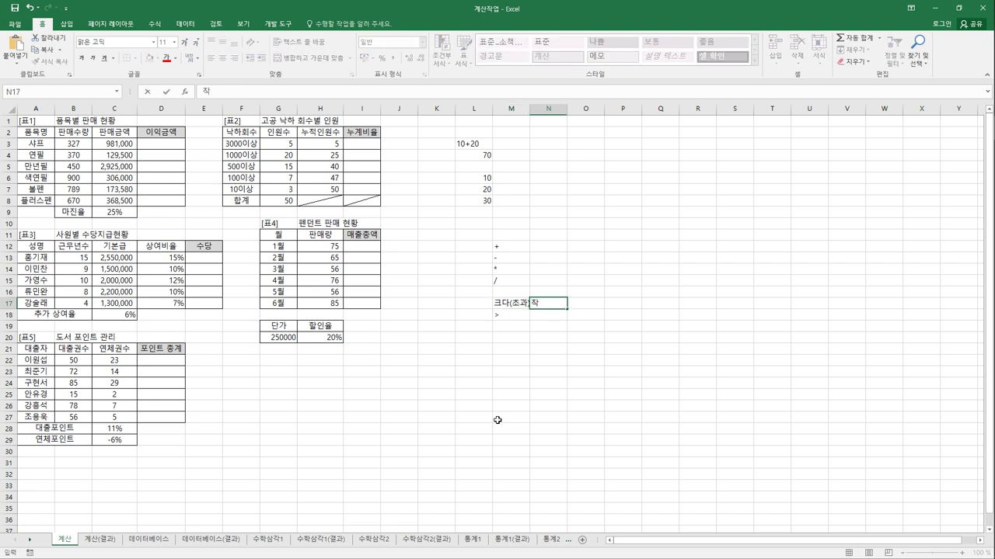
pyautogui.write('다(미만)')
pyautogui.press('BackSpace')
pyautogui.press('BackSpace')
pyautogui.write('만)')
pyautogui.press('Return')
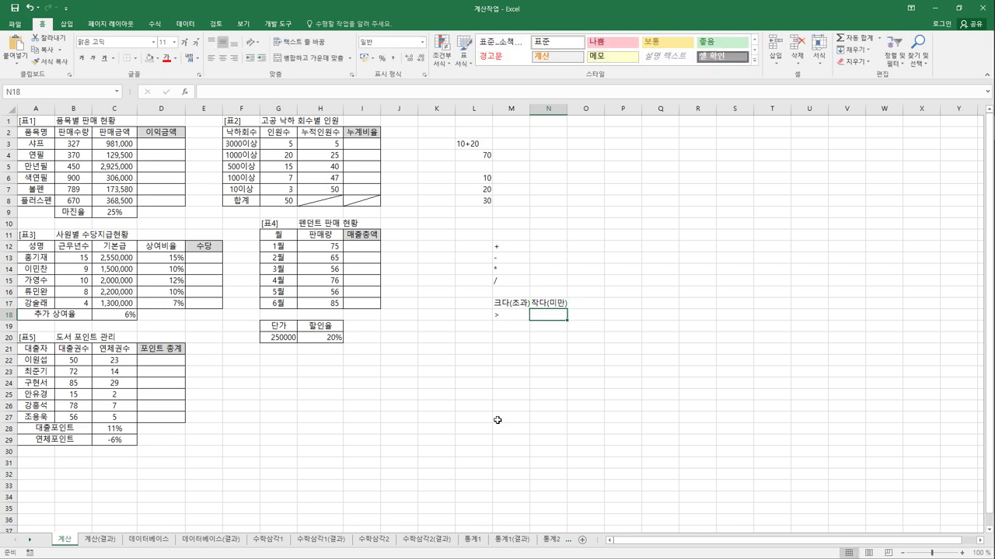
pyautogui.write('<')
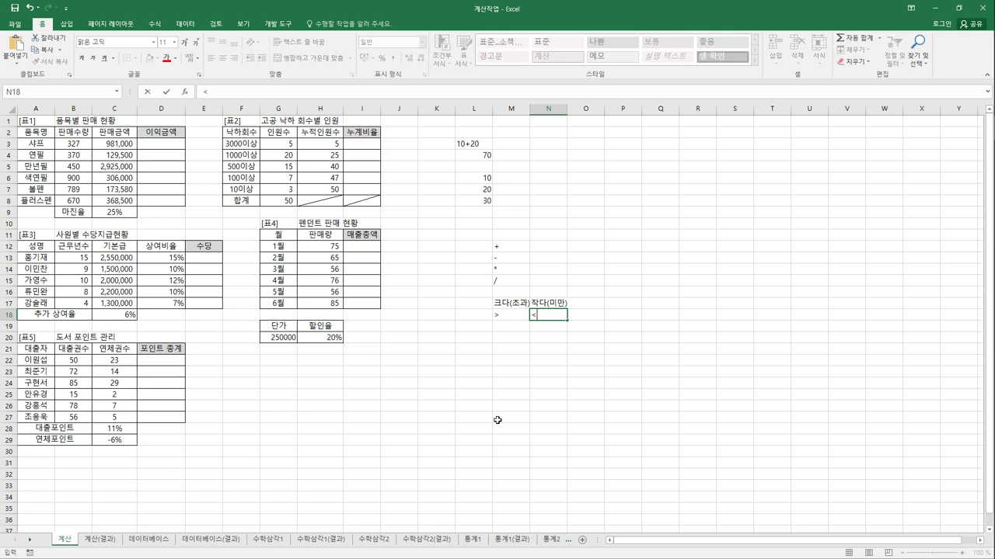
# Step: Add the label 이상 in cell O17 with its operator >= below it in O18
pyautogui.press('Tab')
pyautogui.press('Up')
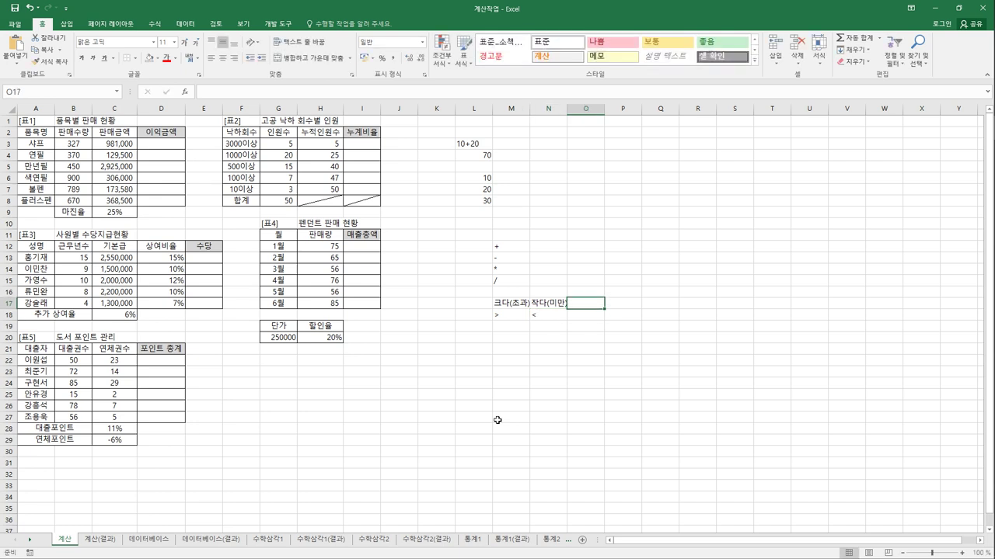
pyautogui.write('이상')
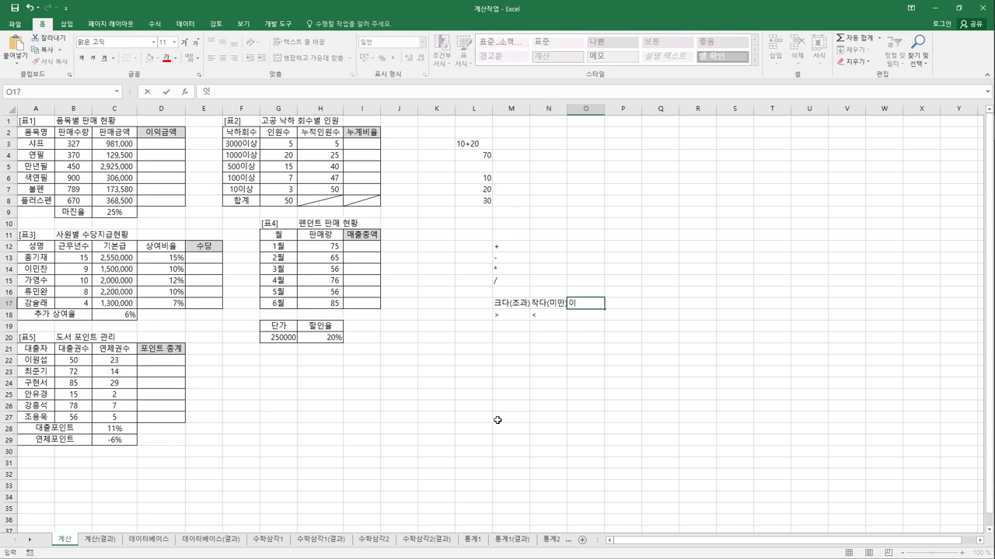
pyautogui.press('Return')
pyautogui.write('>=')
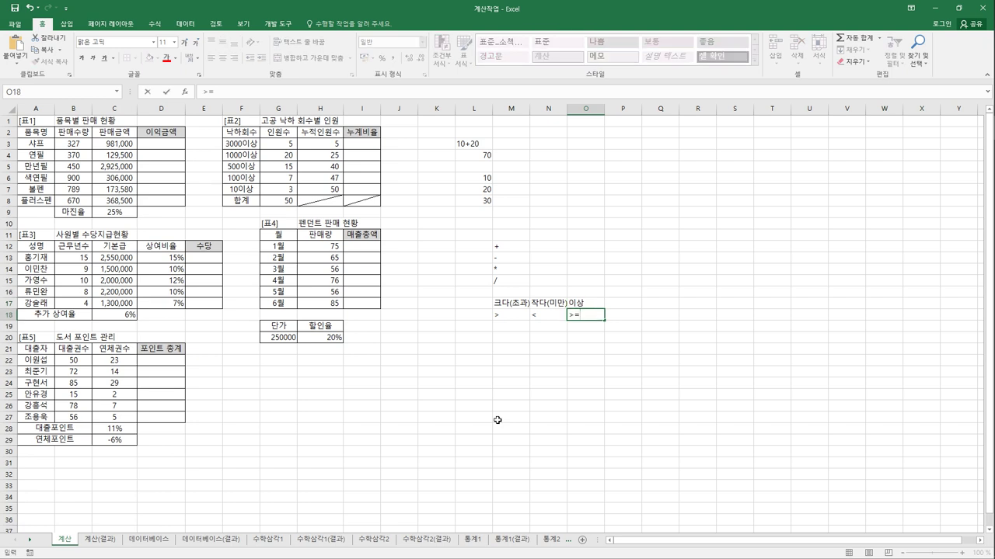
# Step: Add the label 이하 in cell P17 with its operator <= in P18, and select the whole operator list M12:P18
pyautogui.press('Tab')
pyautogui.press('Up')
pyautogui.write('이하')
pyautogui.press('Return')
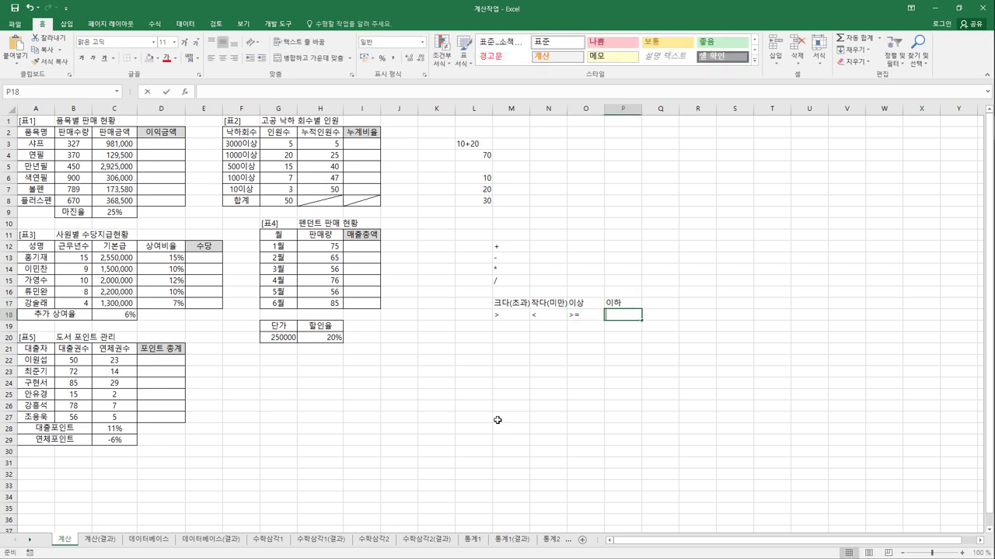
pyautogui.write('<=')
pyautogui.press('Return')
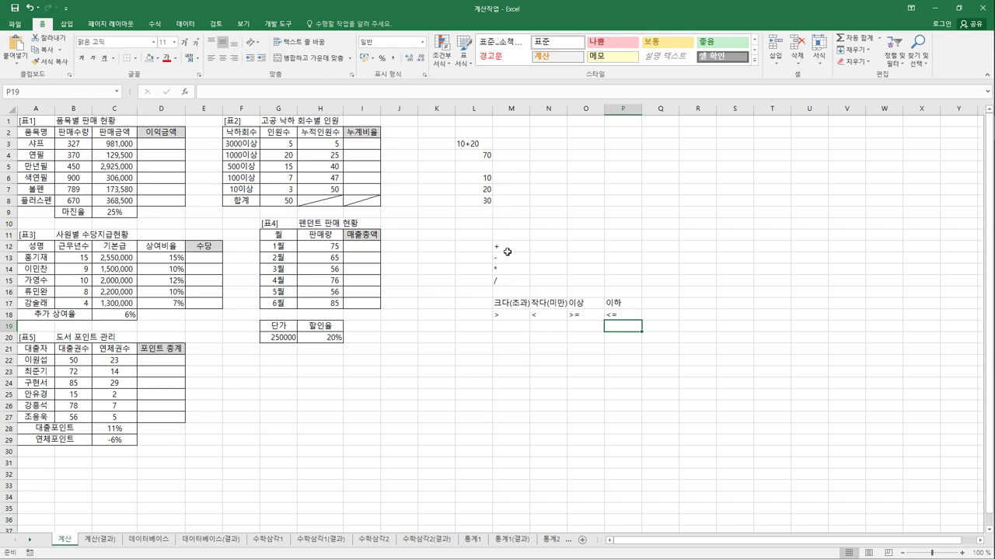
pyautogui.moveTo(506, 247); pyautogui.dragTo(621, 317)
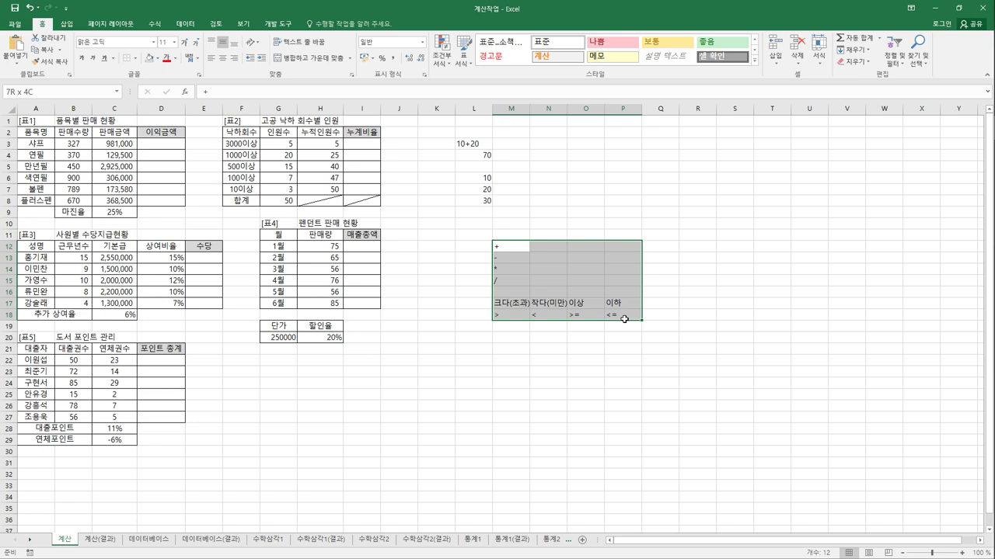
# Step: Calculate the 이익금액 of 샤프 in cell D3 with =C3*C9 and copy the formula down to D8
pyautogui.click(158, 149)
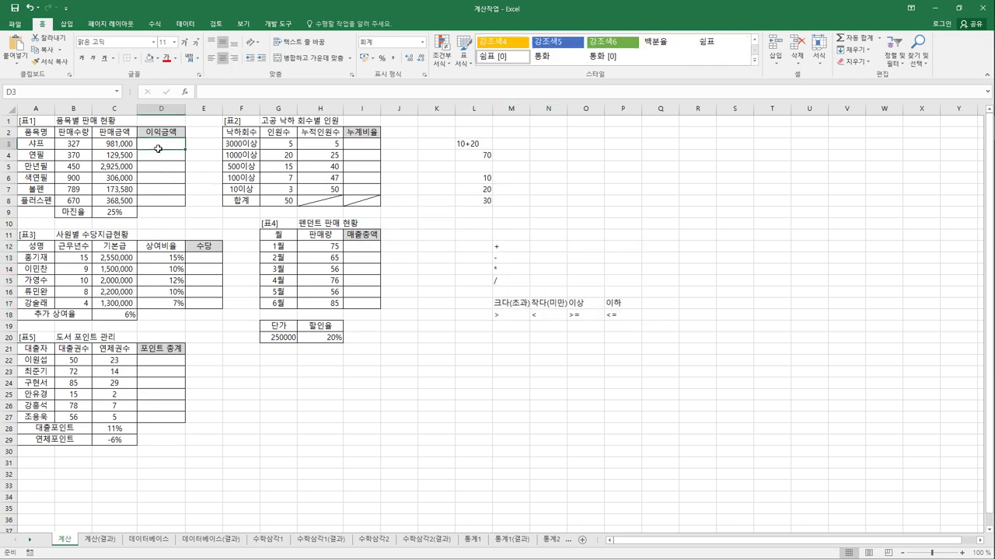
pyautogui.write('=')
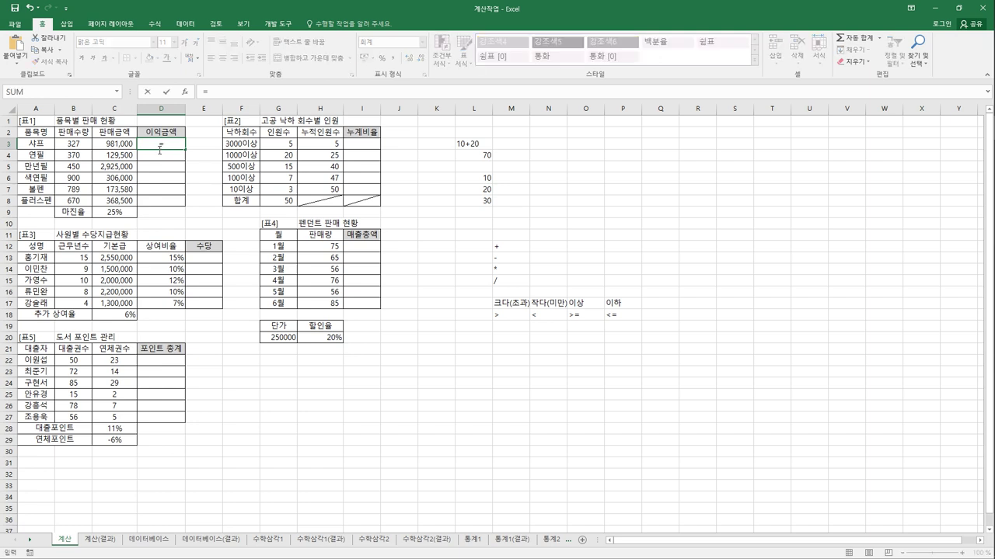
pyautogui.click(126, 148)
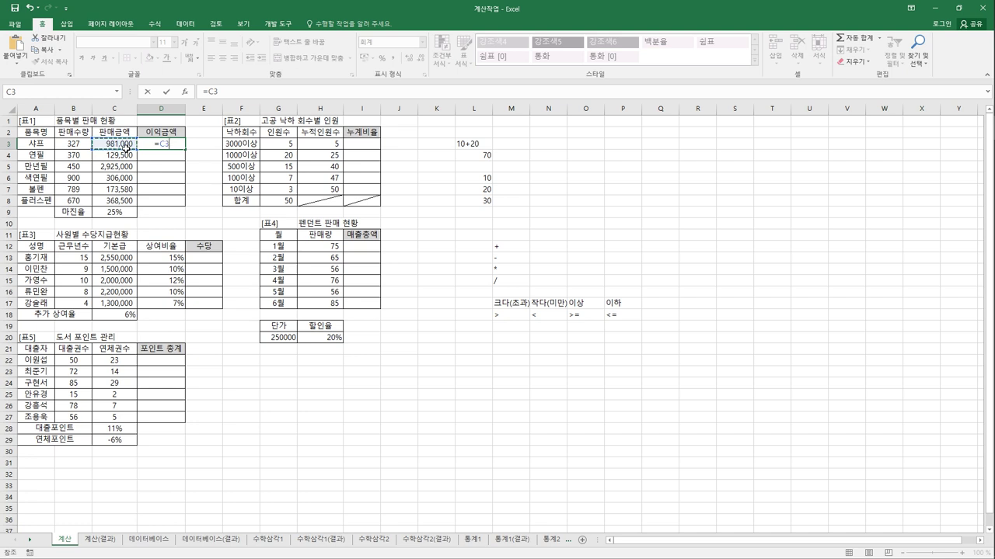
pyautogui.write('*')
pyautogui.click(111, 215)
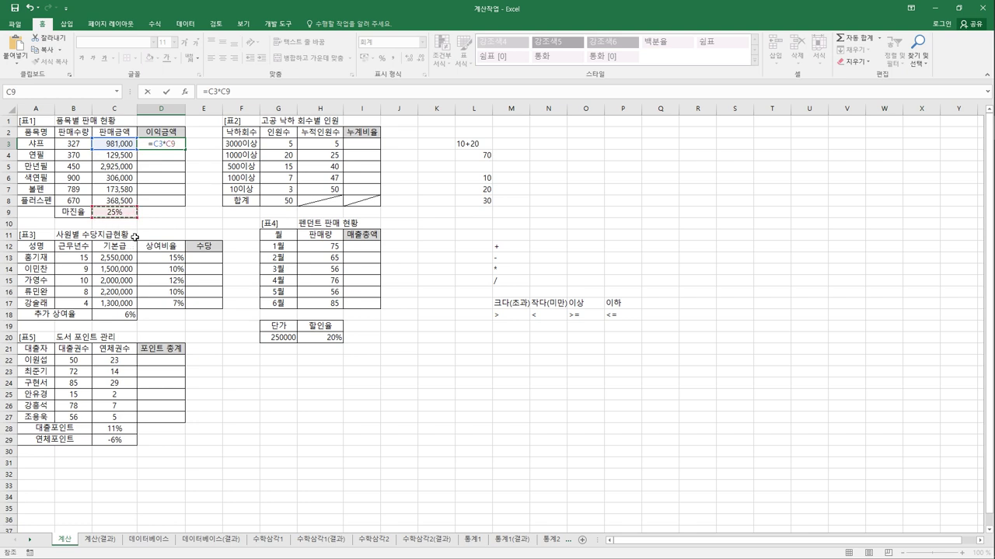
pyautogui.press('Return')
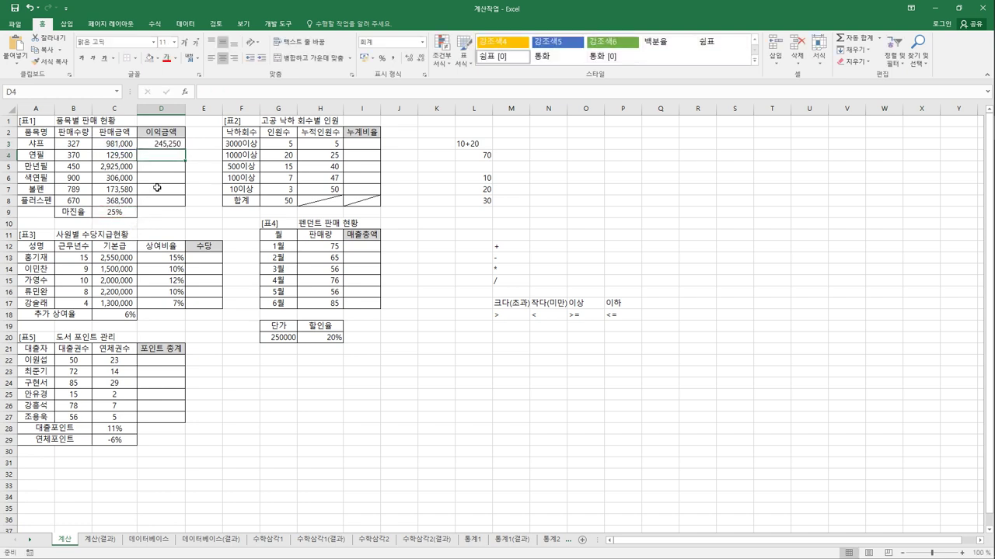
pyautogui.click(158, 144)
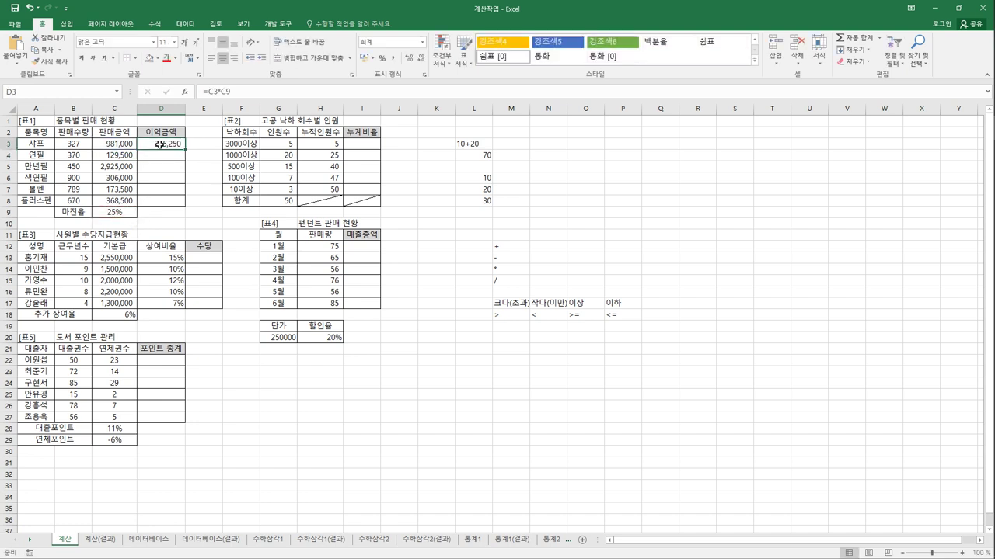
pyautogui.moveTo(186, 151); pyautogui.dragTo(183, 210)
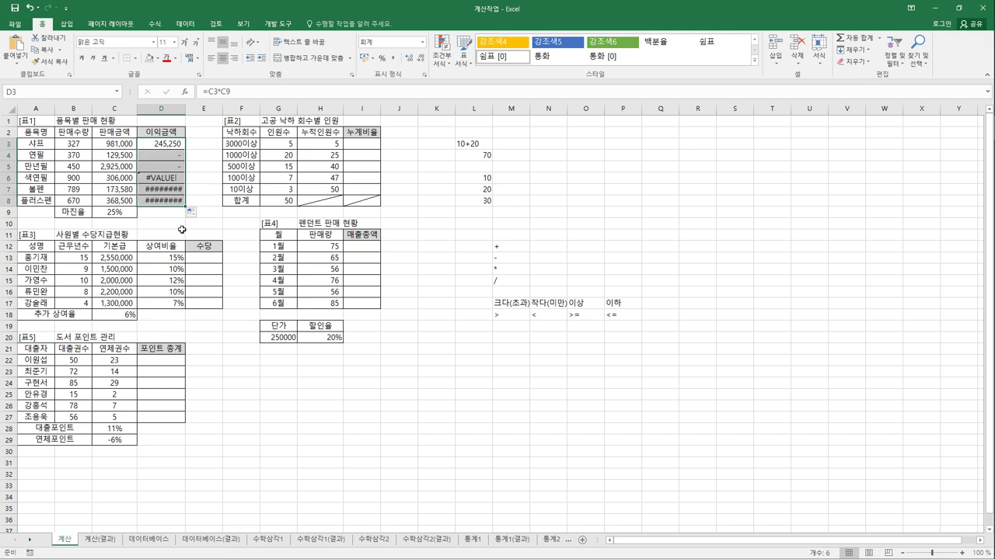
# Step: Inspect which cells the copied 이익금액 formulas in D8 and D6 refer to
pyautogui.click(163, 202)
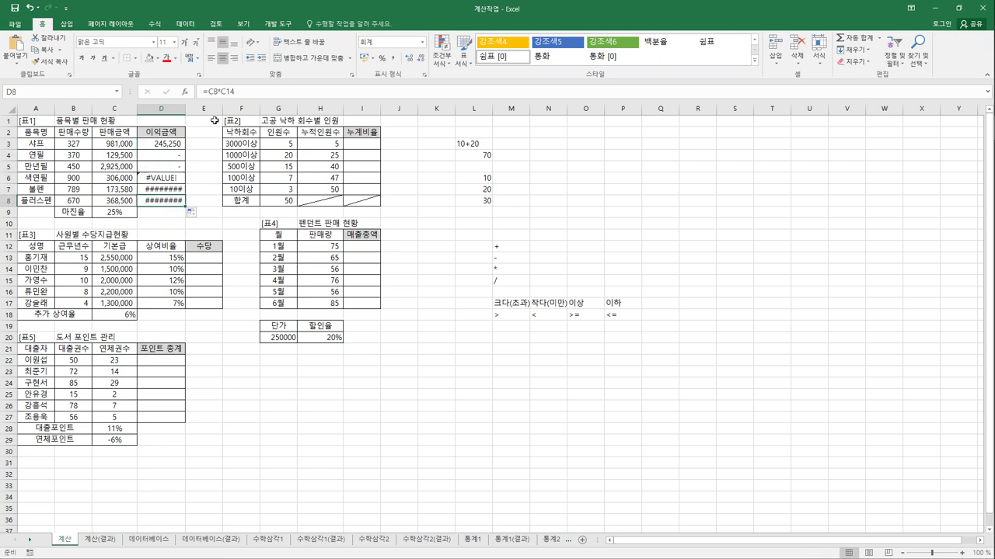
pyautogui.click(256, 94)
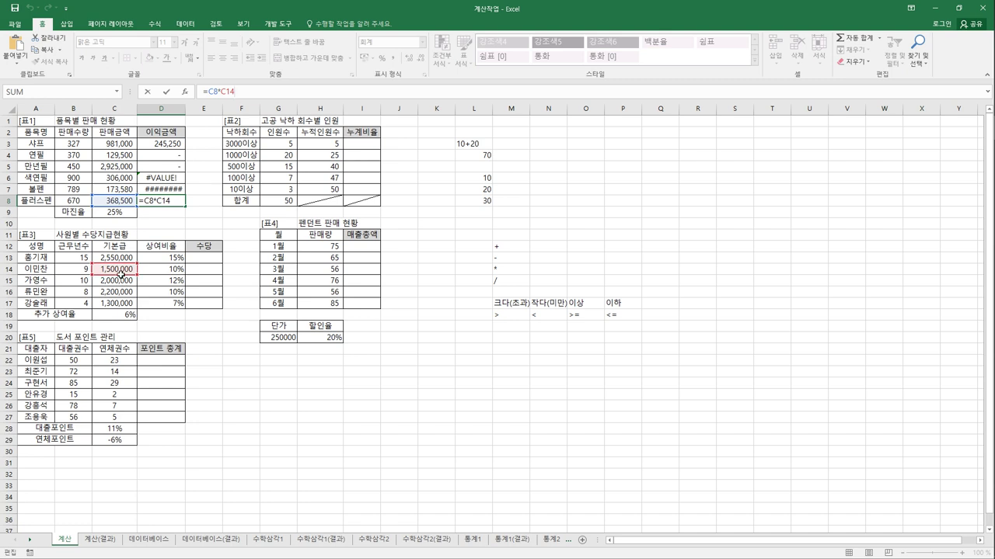
pyautogui.hotkey('ctrl', 'Return')
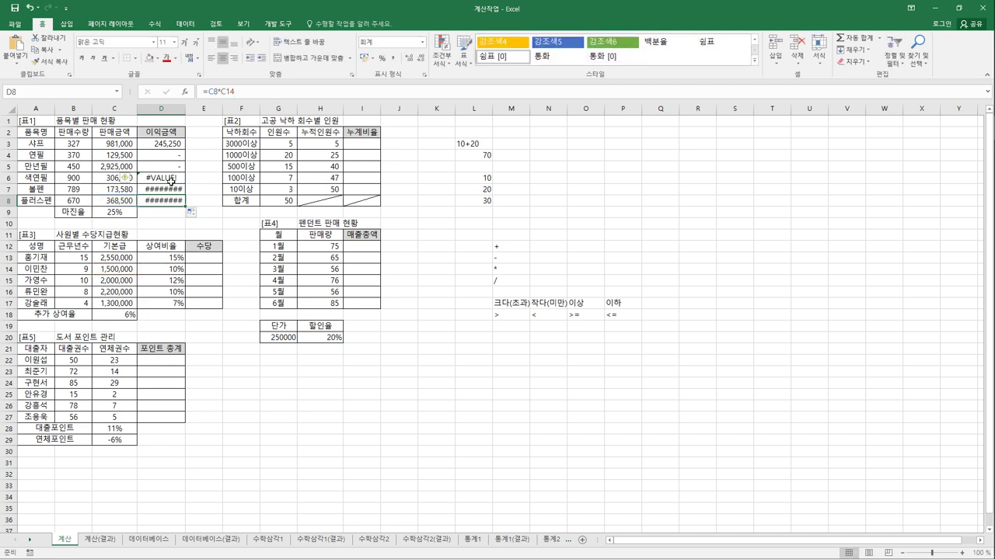
pyautogui.click(169, 180)
pyautogui.doubleClick(167, 180)
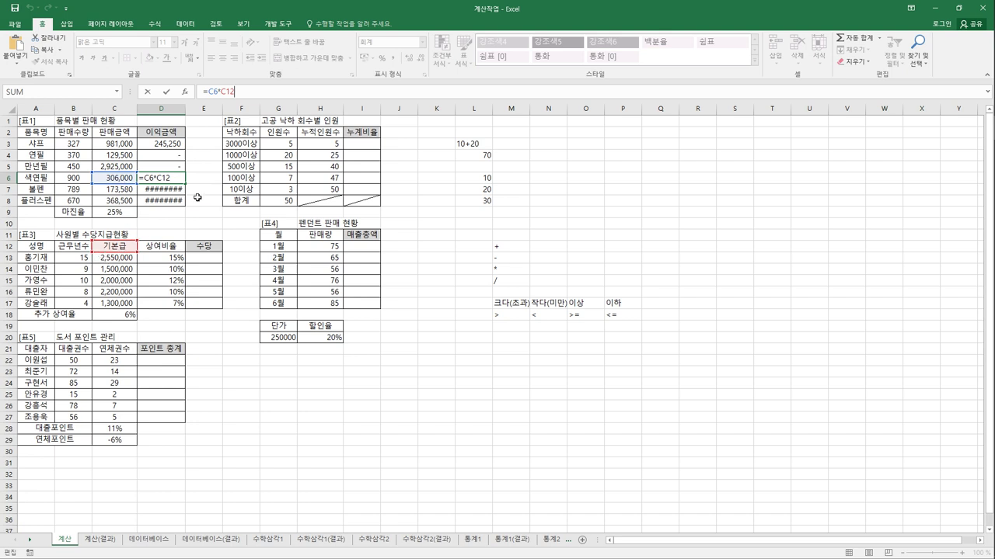
pyautogui.hotkey('ctrl', 'Return')
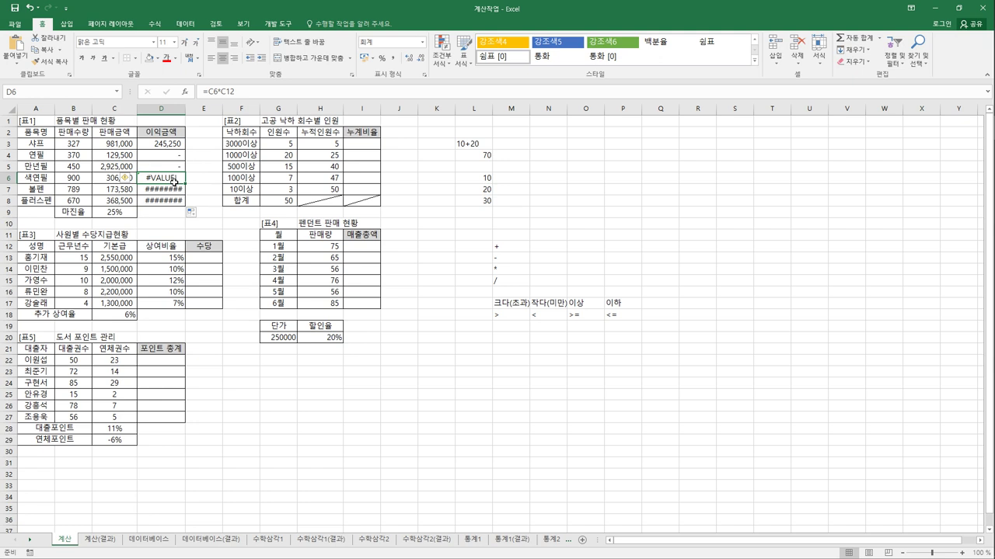
# Step: Compare the formula in D3 with its source cells, the 판매금액 in C3 and the 마진율 in C9
pyautogui.click(168, 144)
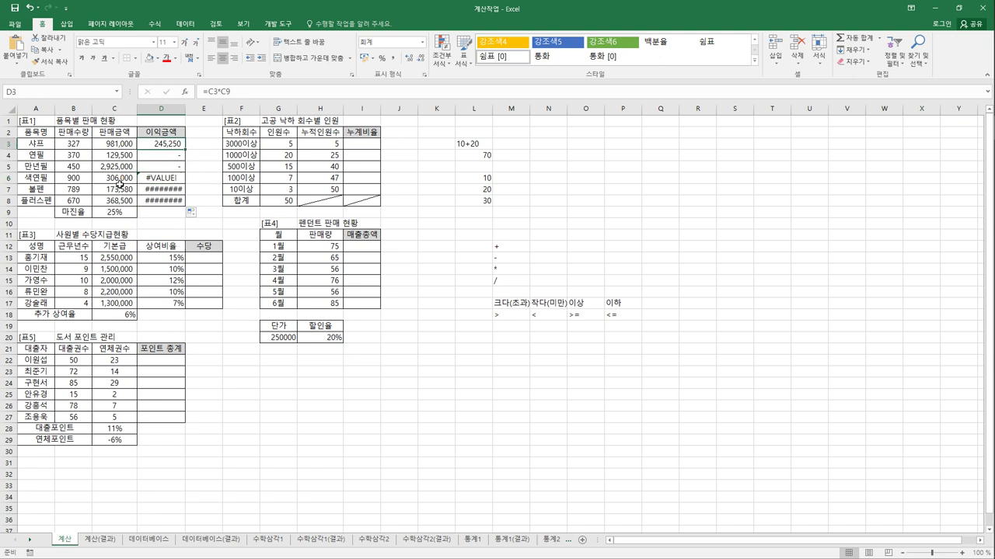
pyautogui.click(115, 145)
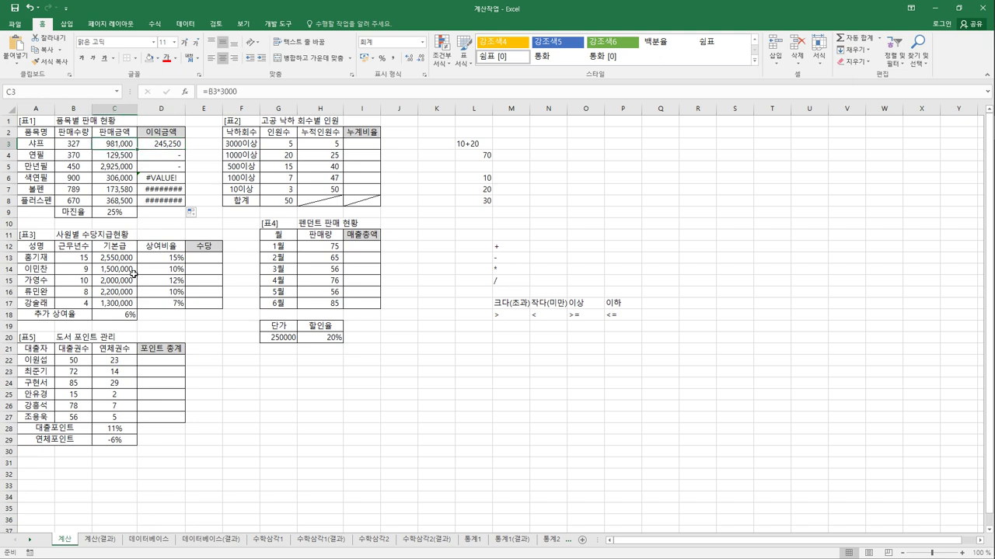
pyautogui.click(175, 146)
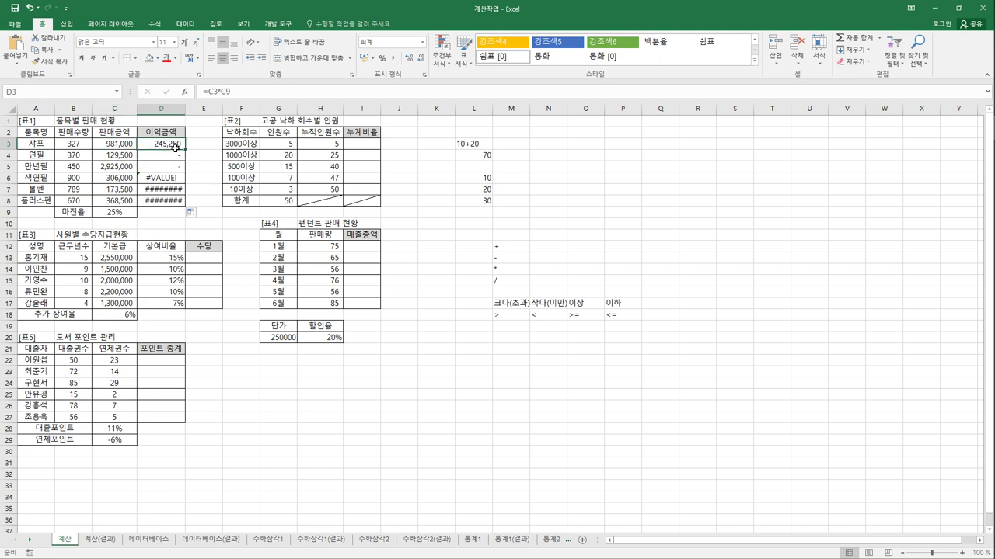
pyautogui.click(115, 213)
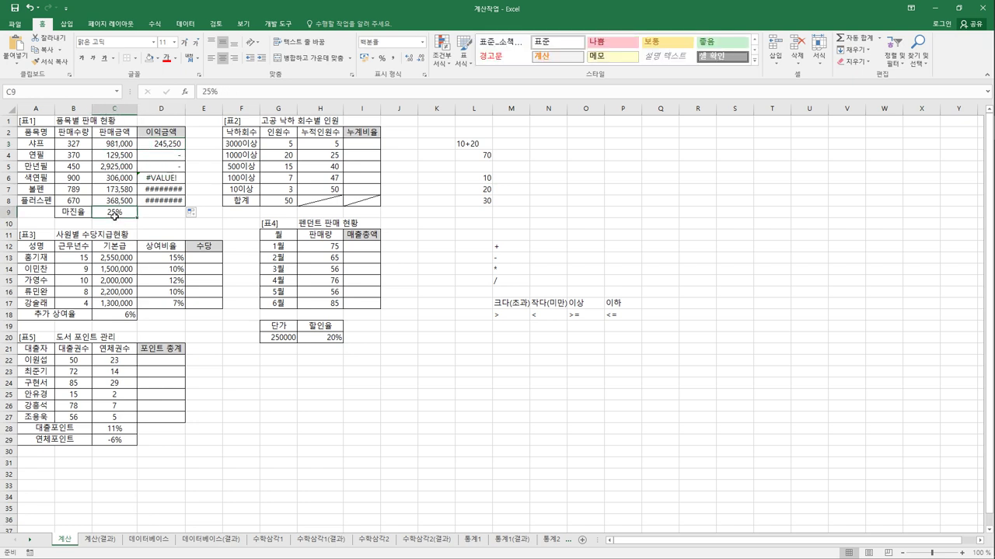
pyautogui.click(159, 145)
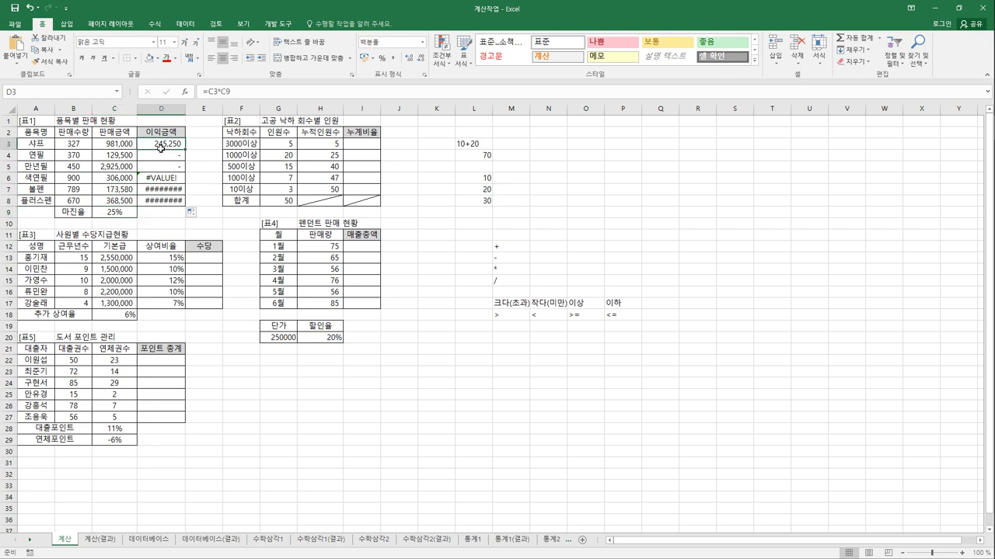
pyautogui.click(122, 211)
# Step: Make the 마진율 reference in D3 absolute so the formula is =C3*$C$9, and copy it down to D8
pyautogui.click(170, 149)
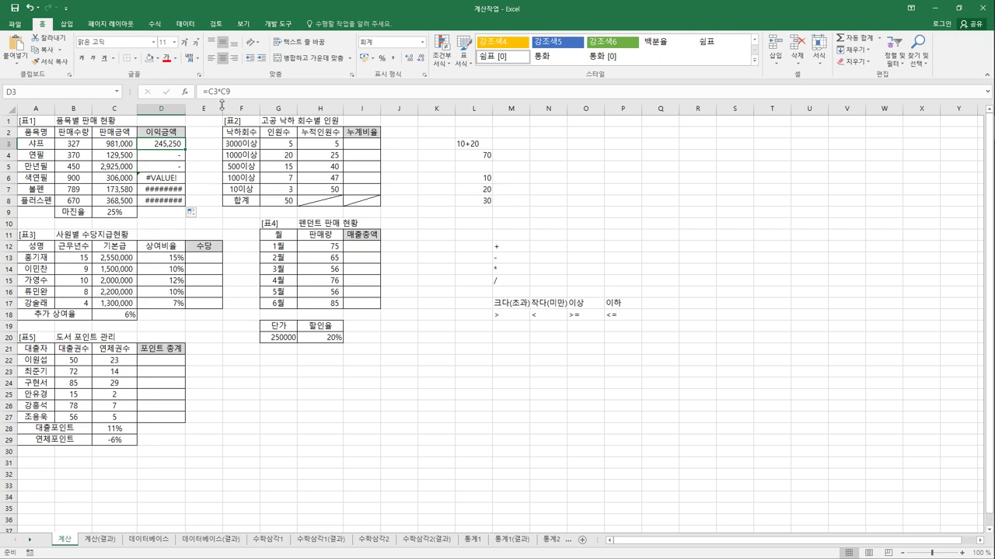
pyautogui.doubleClick(226, 91)
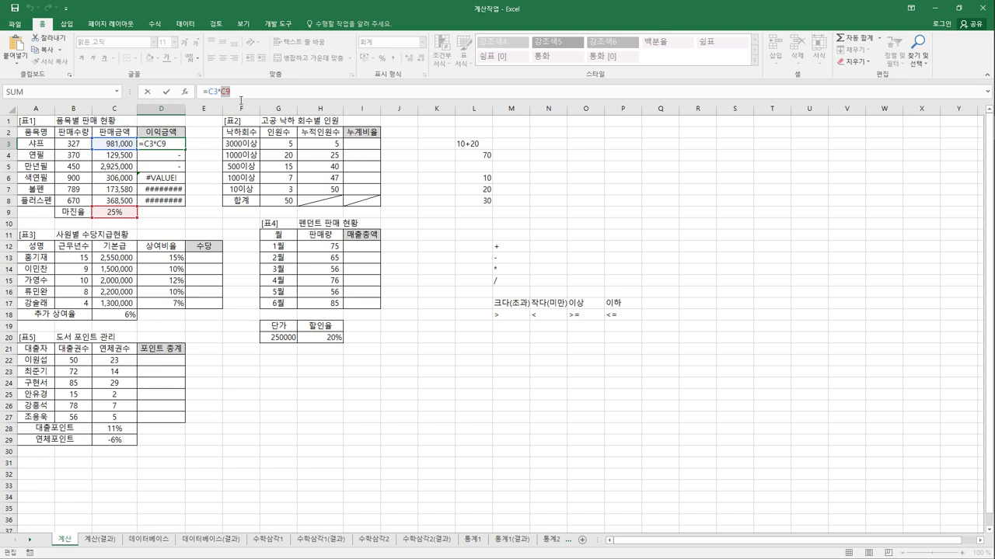
pyautogui.press('F4')
pyautogui.hotkey('ctrl', 'Return')
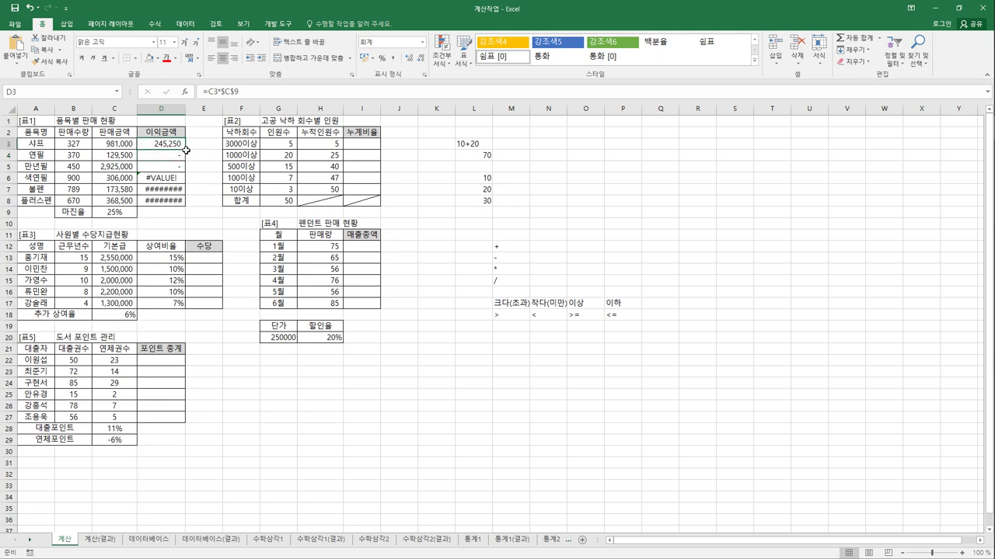
pyautogui.moveTo(187, 149); pyautogui.dragTo(188, 213)
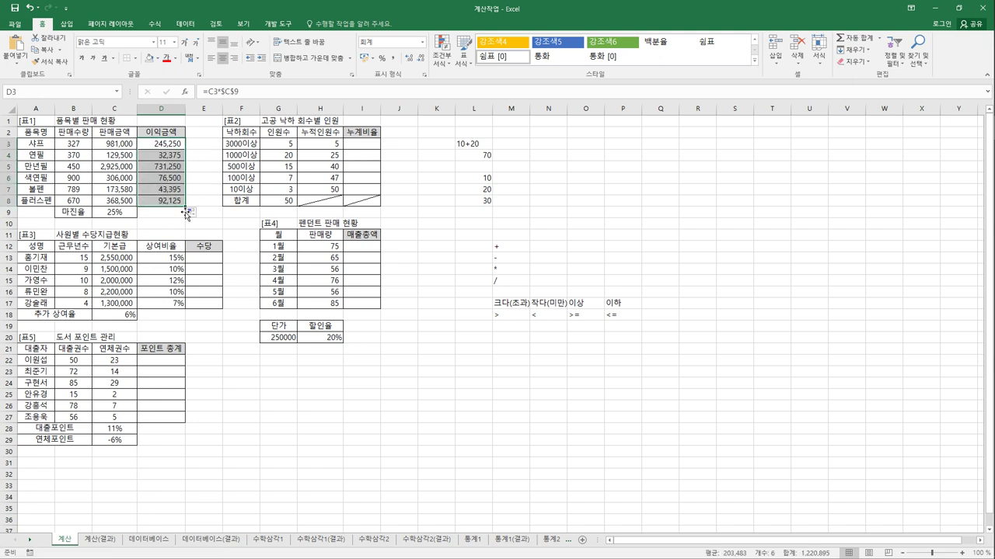
# Step: Check the cell references in the copied 이익금액 formula in D8 without changing it, and return to D3
pyautogui.click(173, 202)
pyautogui.click(248, 93)
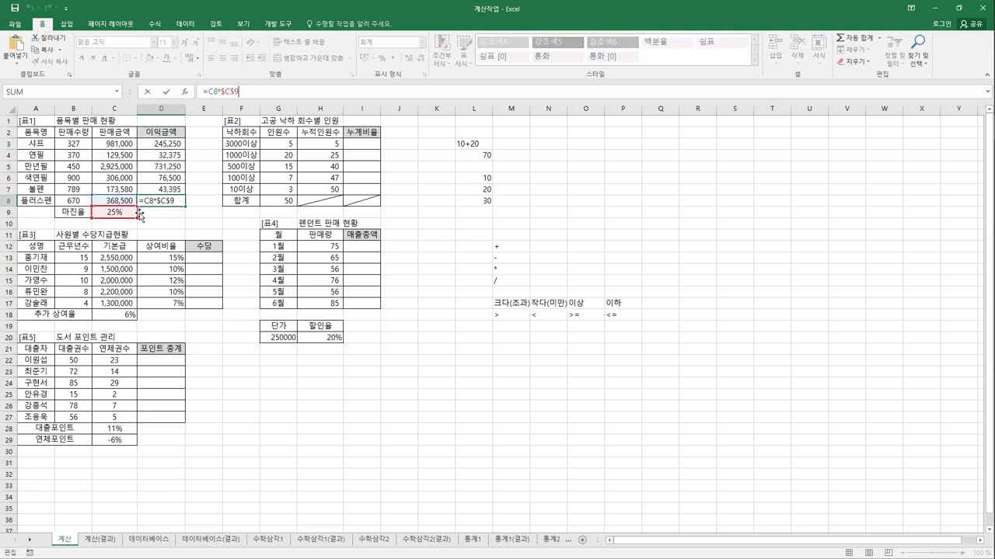
pyautogui.press('Escape')
pyautogui.click(172, 148)
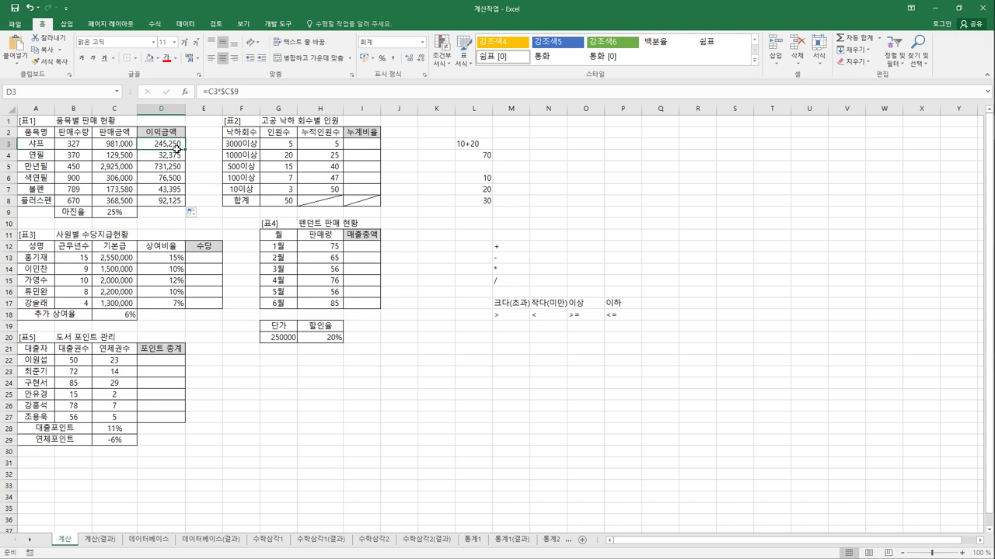
# Step: Calculate the 누계비율 in I3 with =H3/$G$8, keeping the 합계 reference absolute, and copy the formula down to I7
pyautogui.click(372, 151)
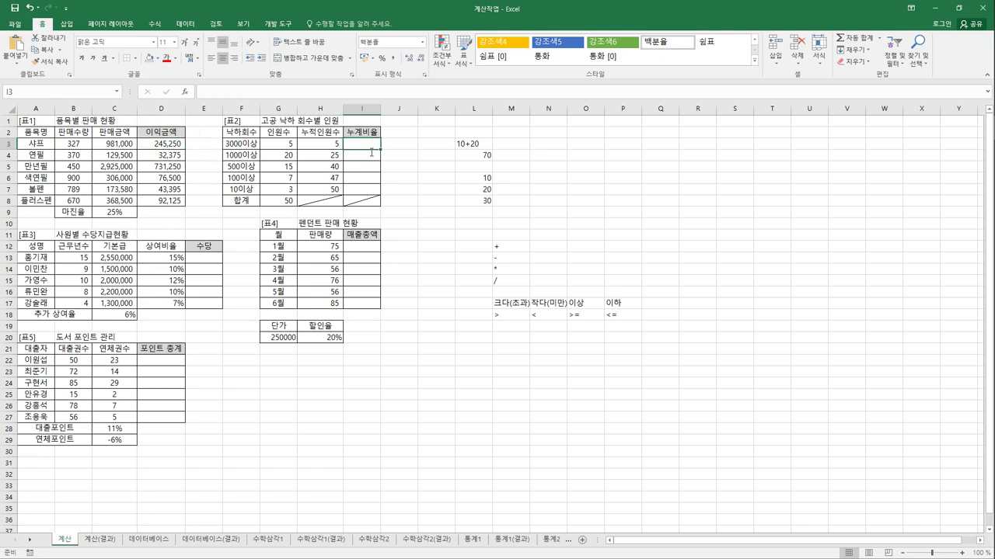
pyautogui.write('=')
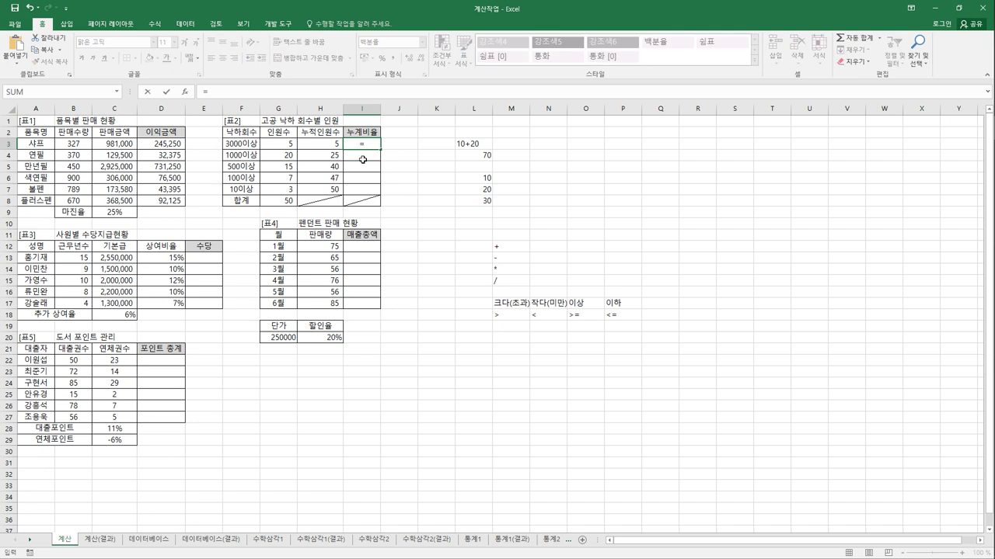
pyautogui.click(336, 149)
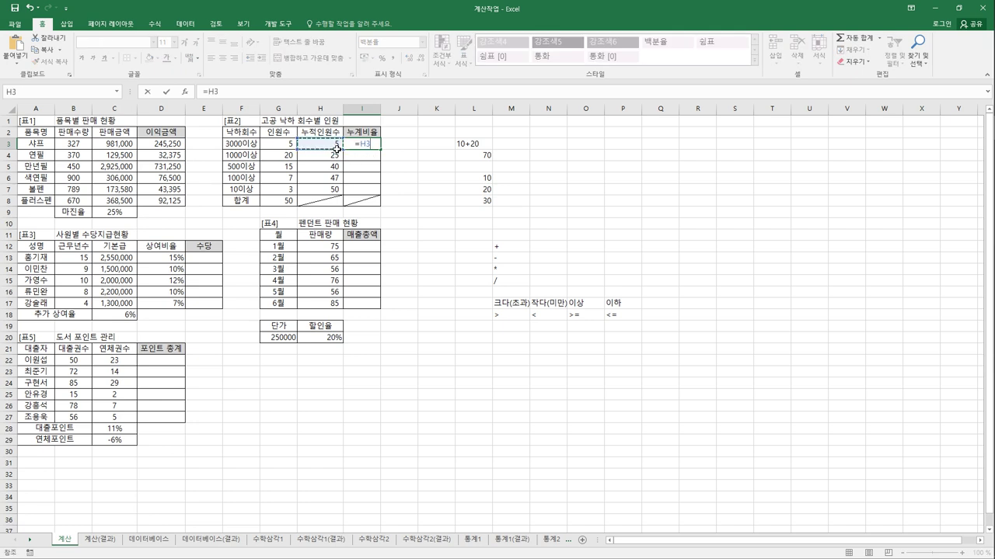
pyautogui.write('/')
pyautogui.click(291, 203)
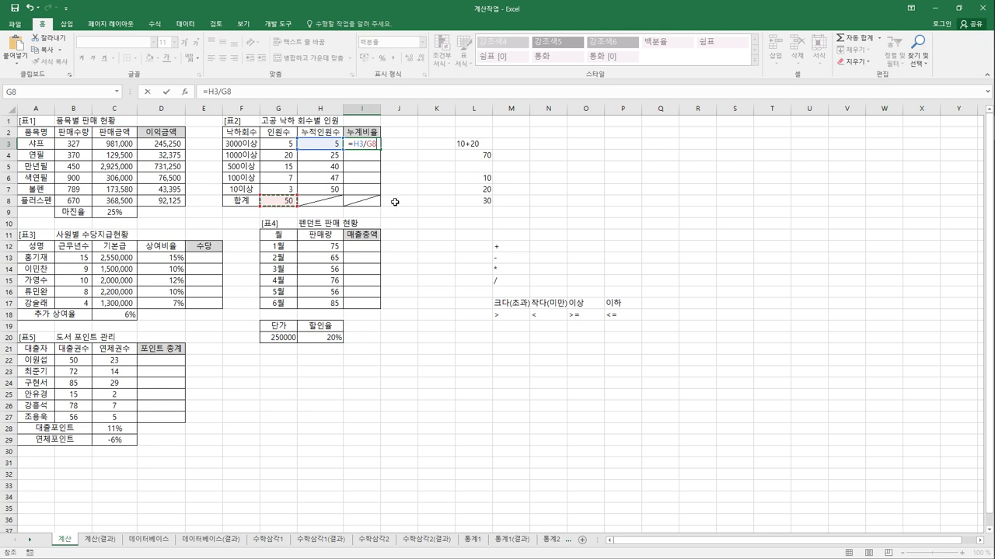
pyautogui.press('F4')
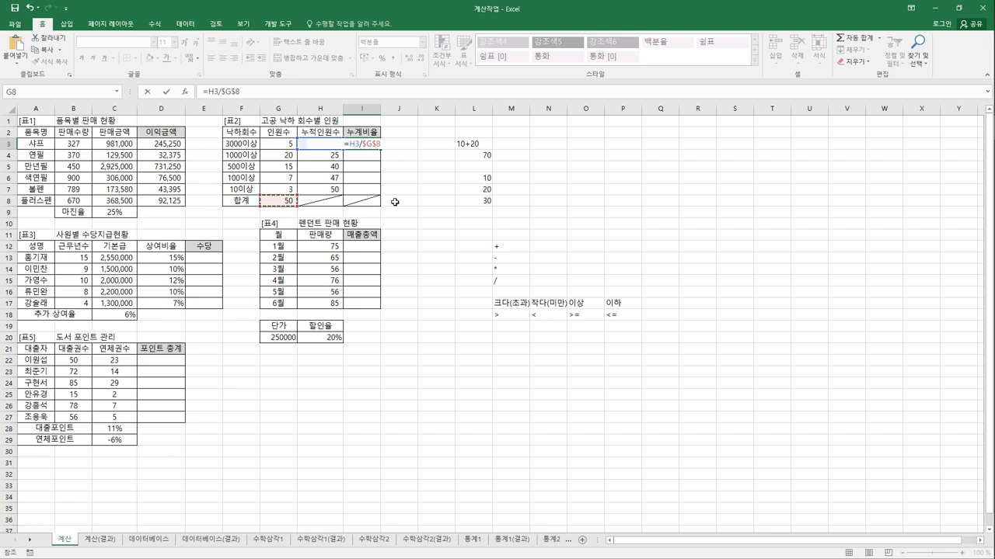
pyautogui.press('Return')
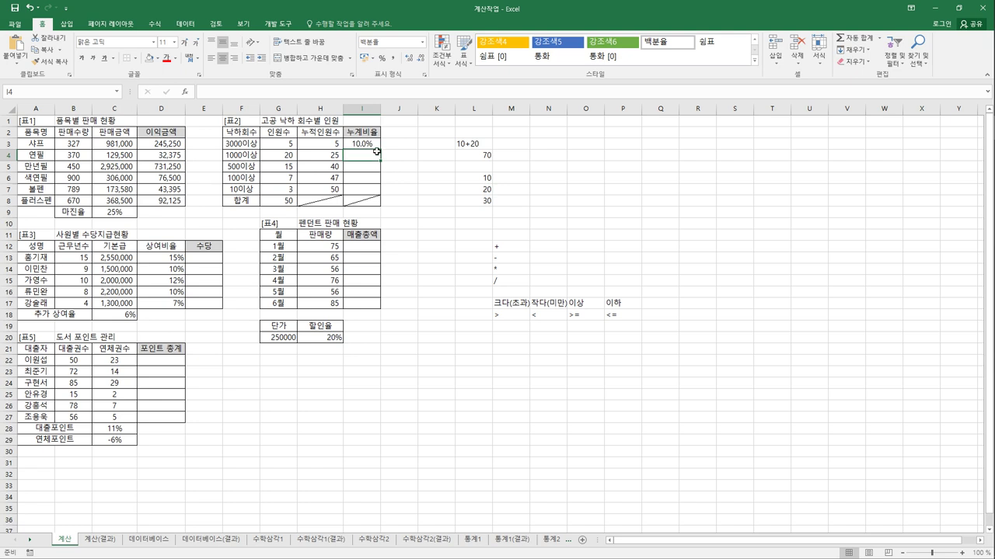
pyautogui.click(371, 144)
pyautogui.moveTo(380, 149); pyautogui.dragTo(381, 195)
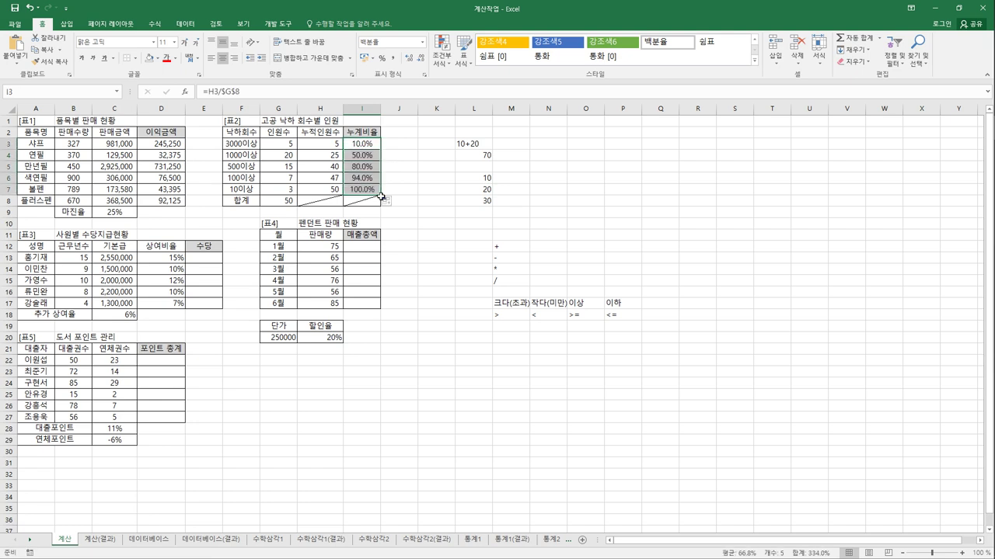
# Step: Calculate the 수당 in E13 with =C13+C13*(D13+$C$18), and copy the formula down to E17
pyautogui.click(197, 262)
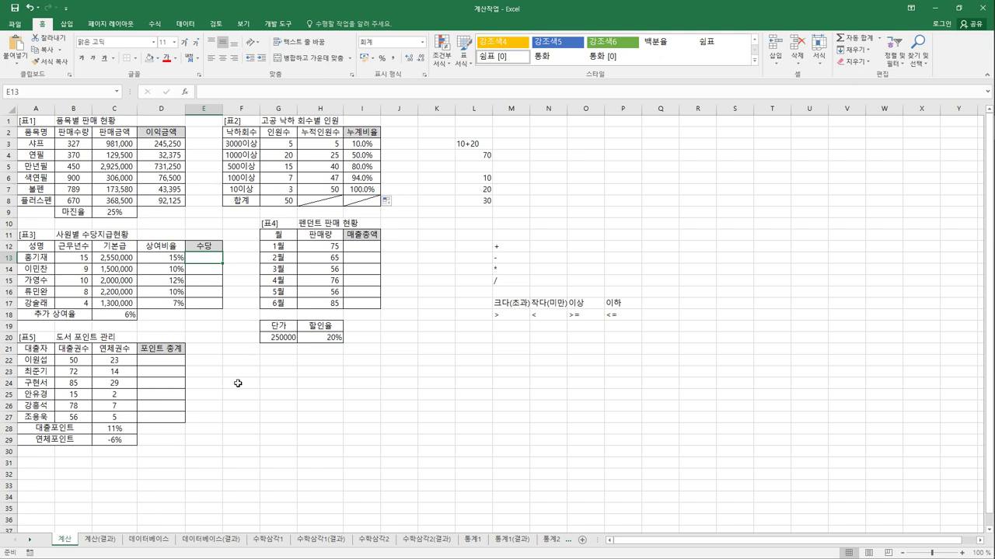
pyautogui.write('=')
pyautogui.click(136, 261)
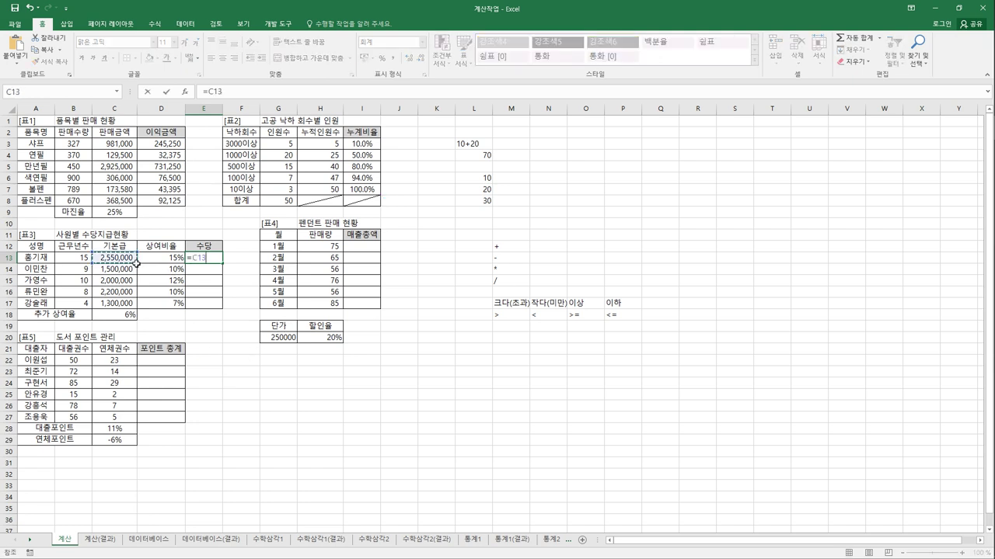
pyautogui.write('+')
pyautogui.click(103, 259)
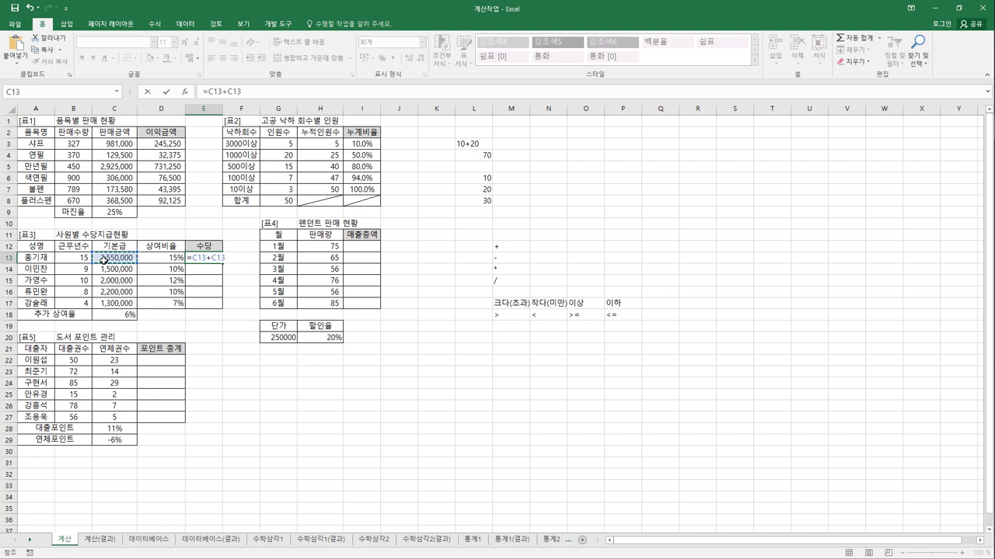
pyautogui.write('*(')
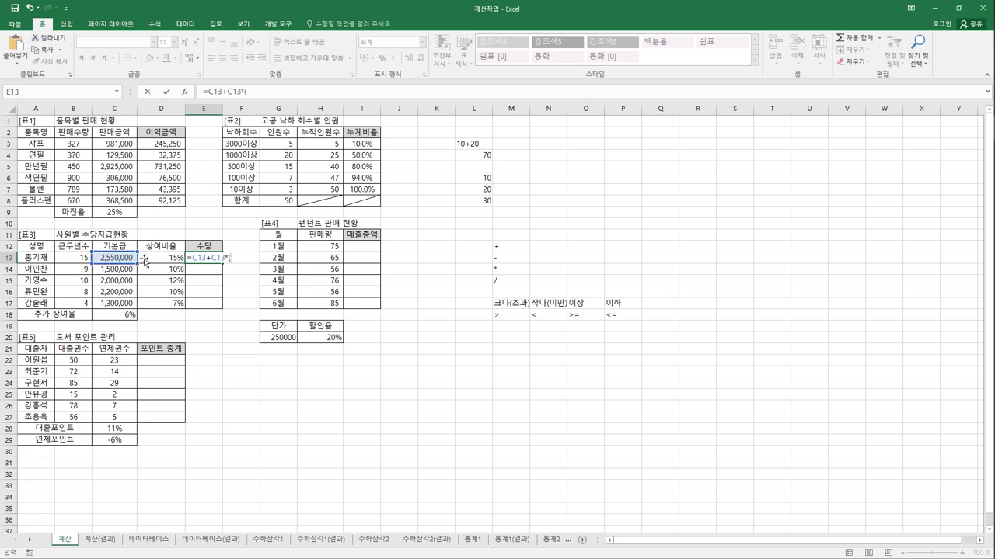
pyautogui.click(158, 258)
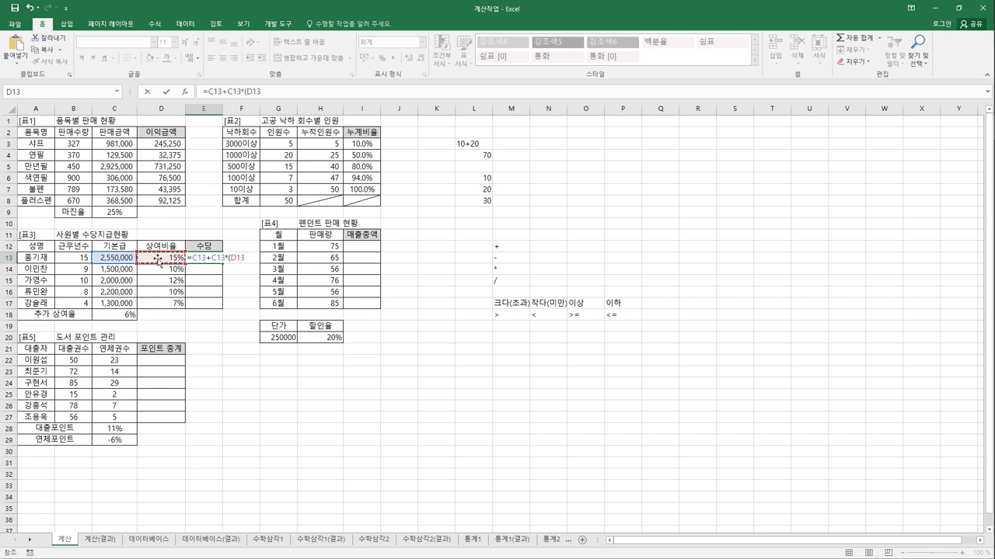
pyautogui.write('+')
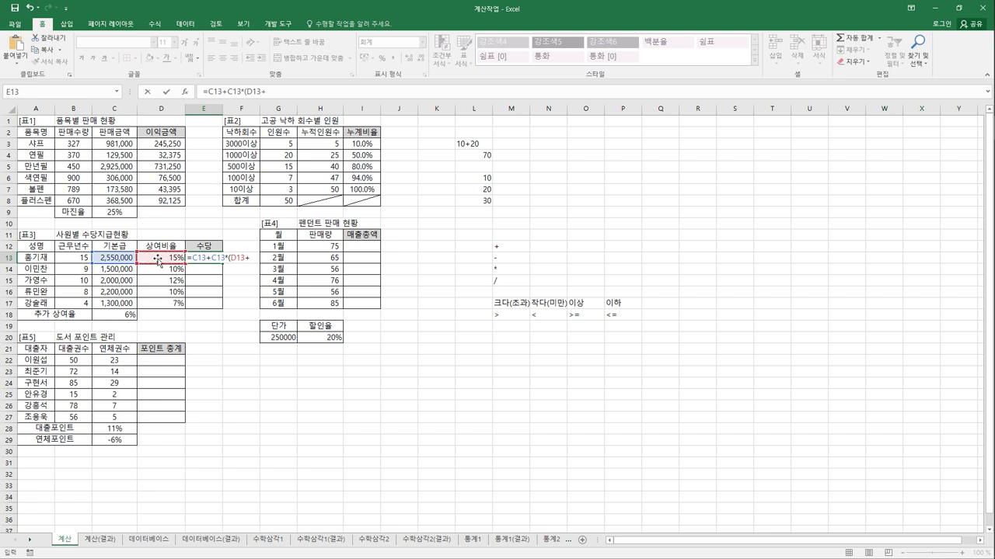
pyautogui.click(134, 316)
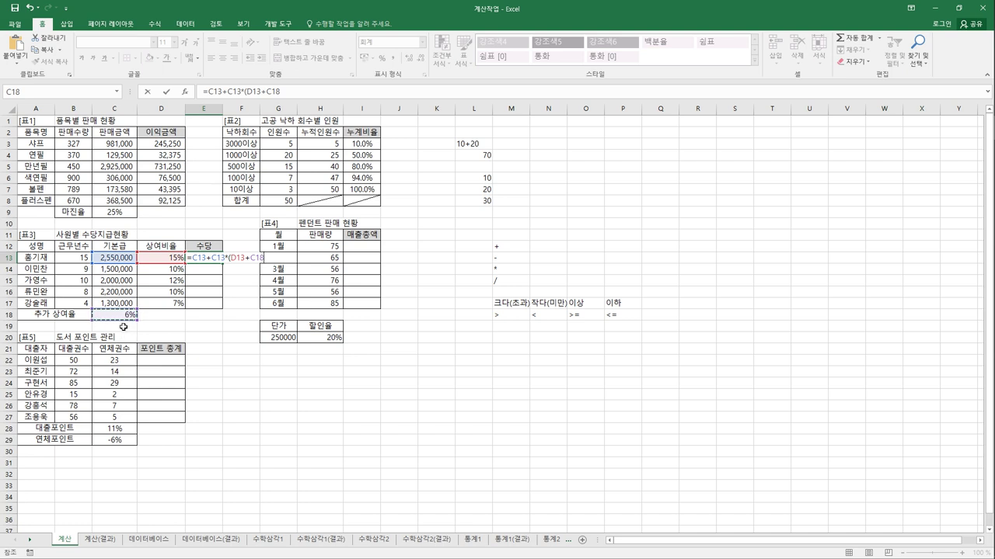
pyautogui.press('F4')
pyautogui.press('Return')
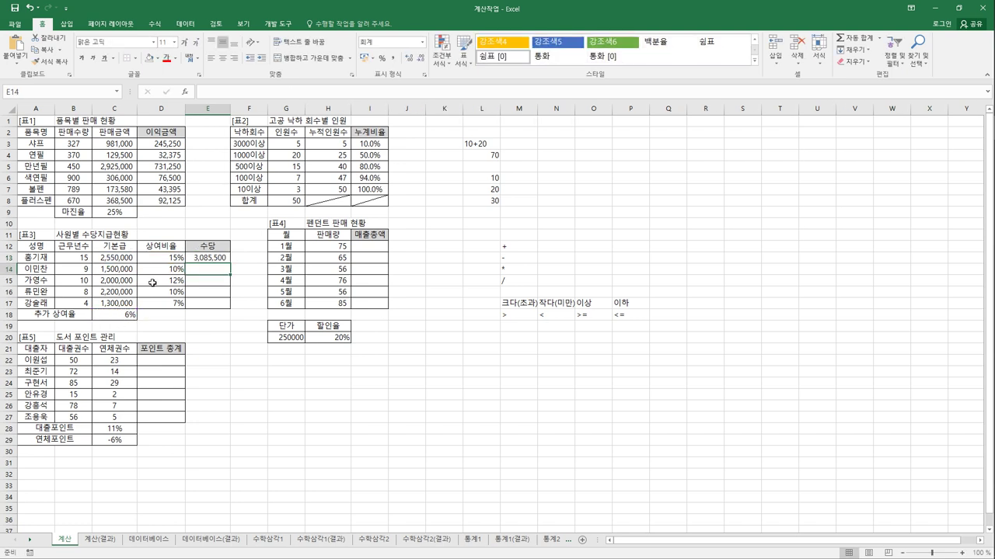
pyautogui.click(204, 261)
pyautogui.moveTo(229, 264); pyautogui.dragTo(230, 311)
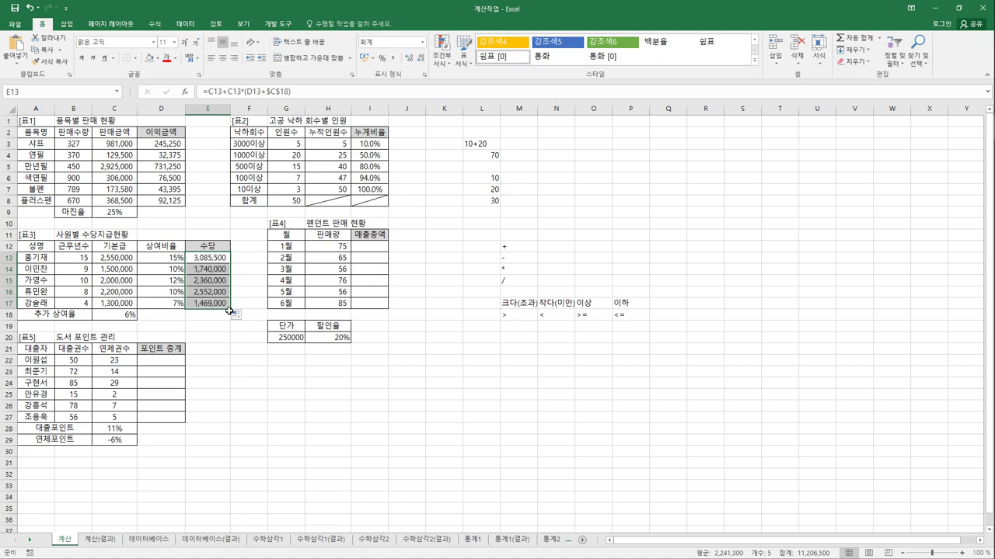
# Step: Calculate the 매출총액 in I12 with =(H12*$G$20)*(1-$H$20), and copy the formula down to I17
pyautogui.click(366, 247)
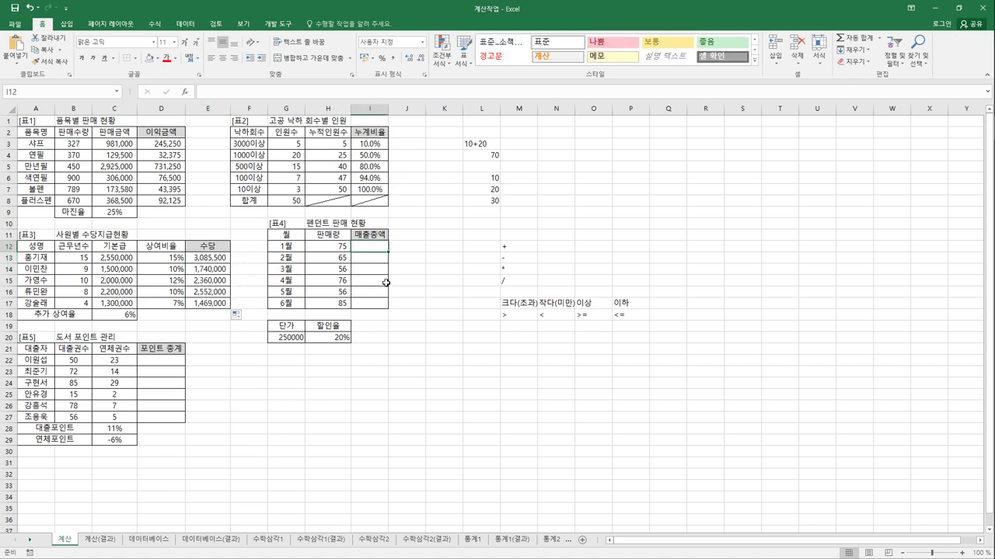
pyautogui.write('=')
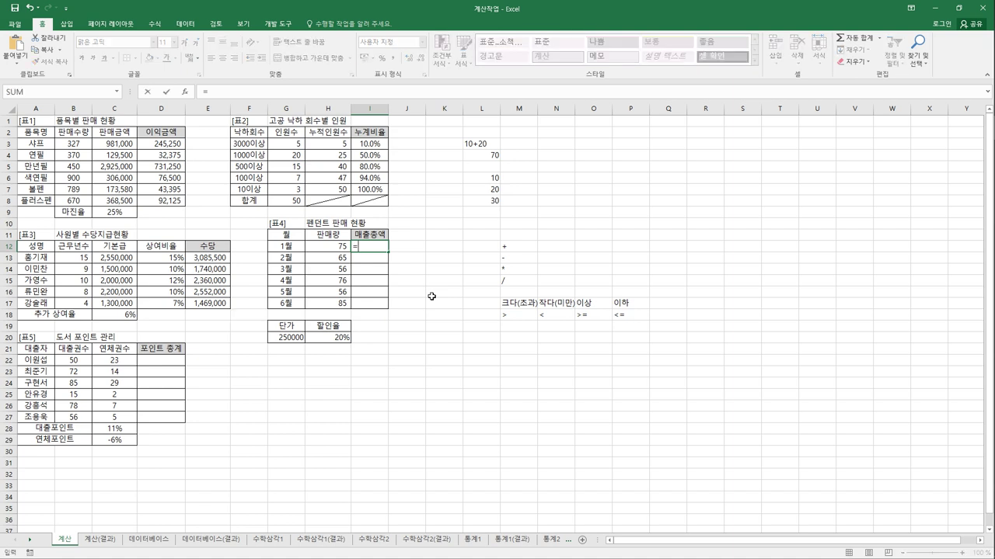
pyautogui.write('(')
pyautogui.click(338, 247)
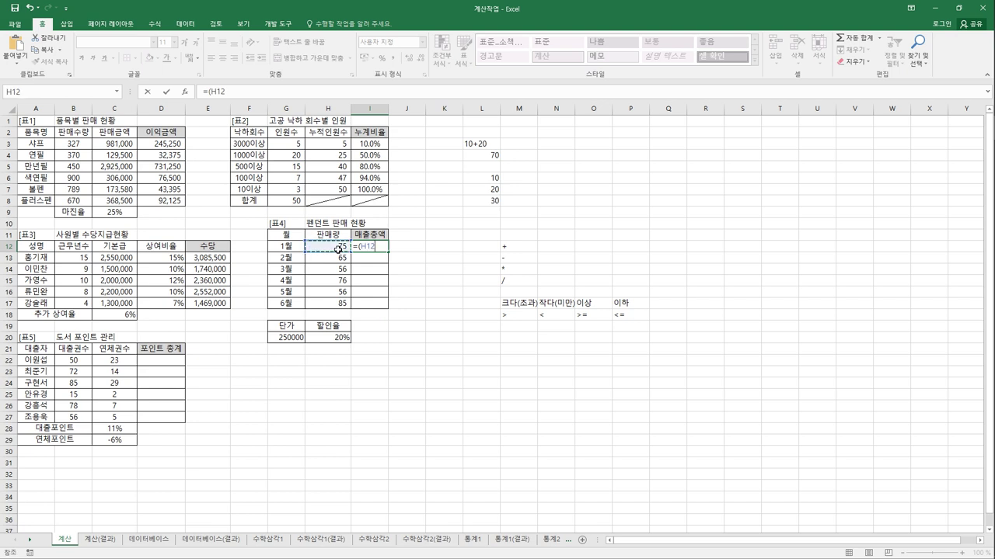
pyautogui.write('*')
pyautogui.click(294, 339)
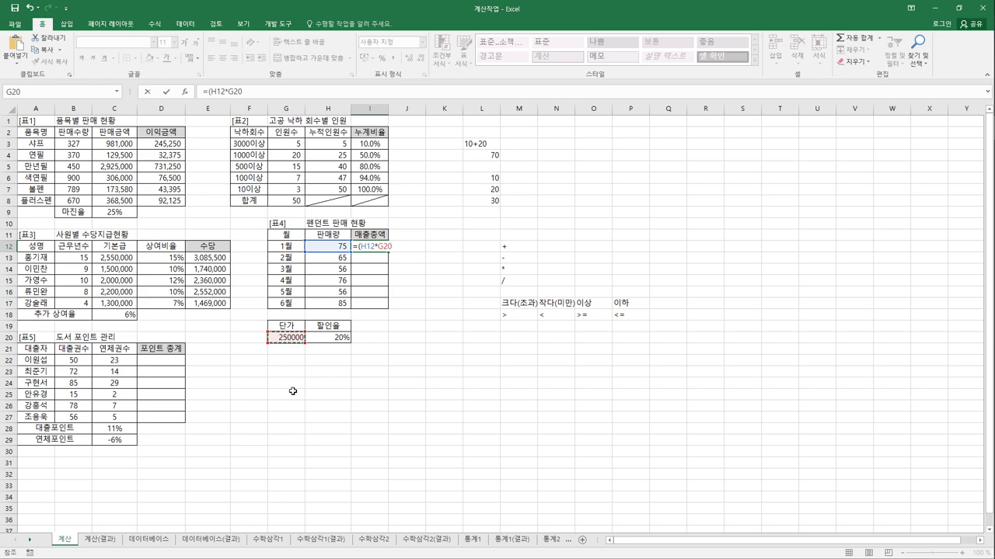
pyautogui.press('F4')
pyautogui.write(')*(1-')
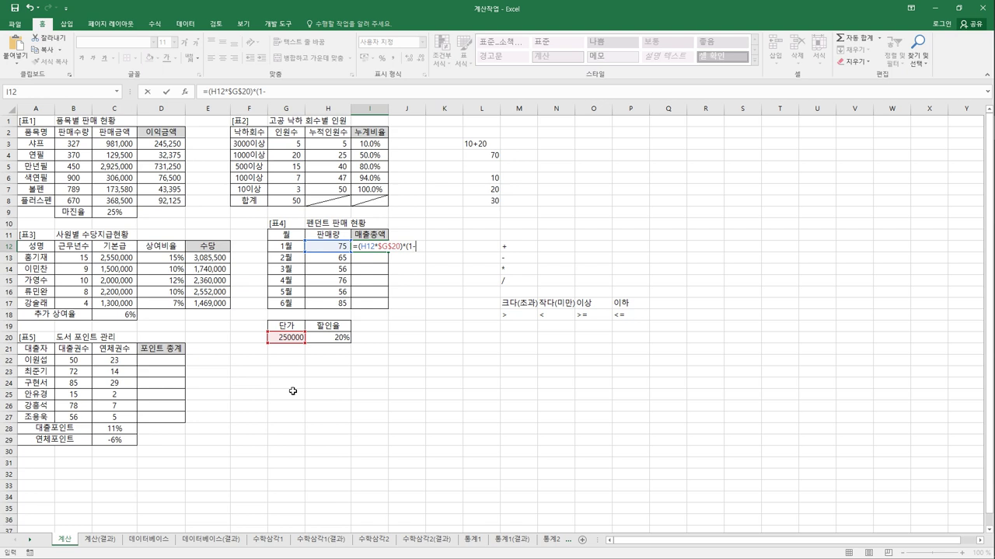
pyautogui.click(332, 342)
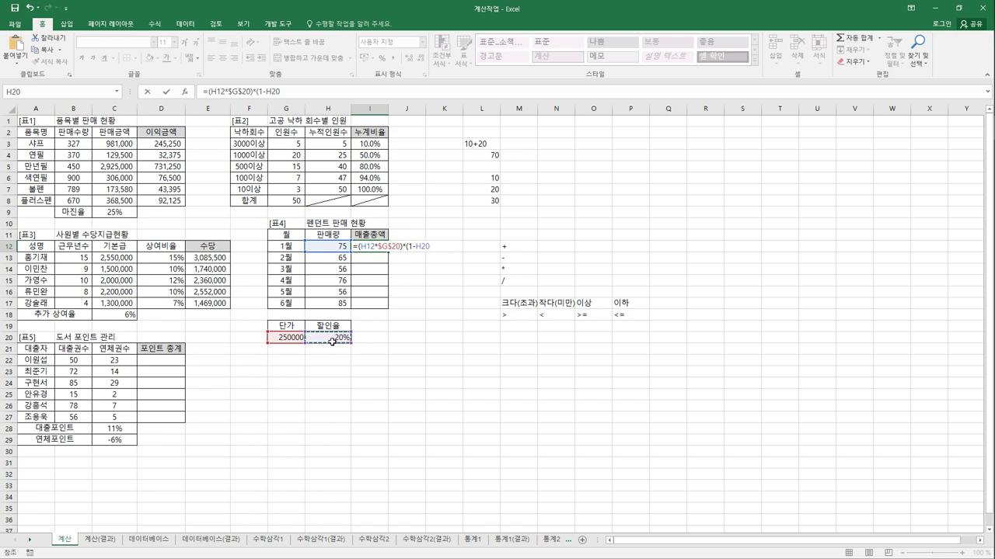
pyautogui.press('F4')
pyautogui.press('Return')
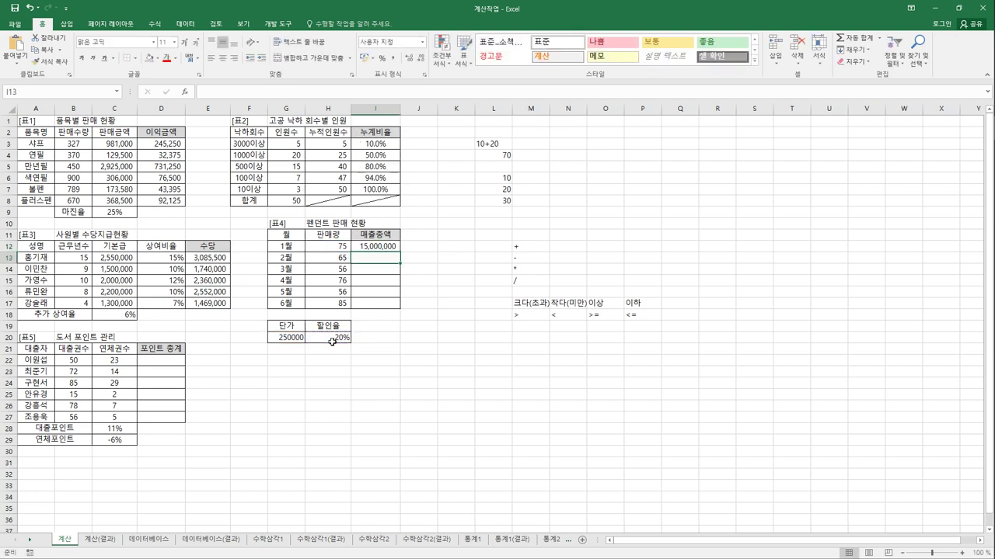
pyautogui.click(376, 247)
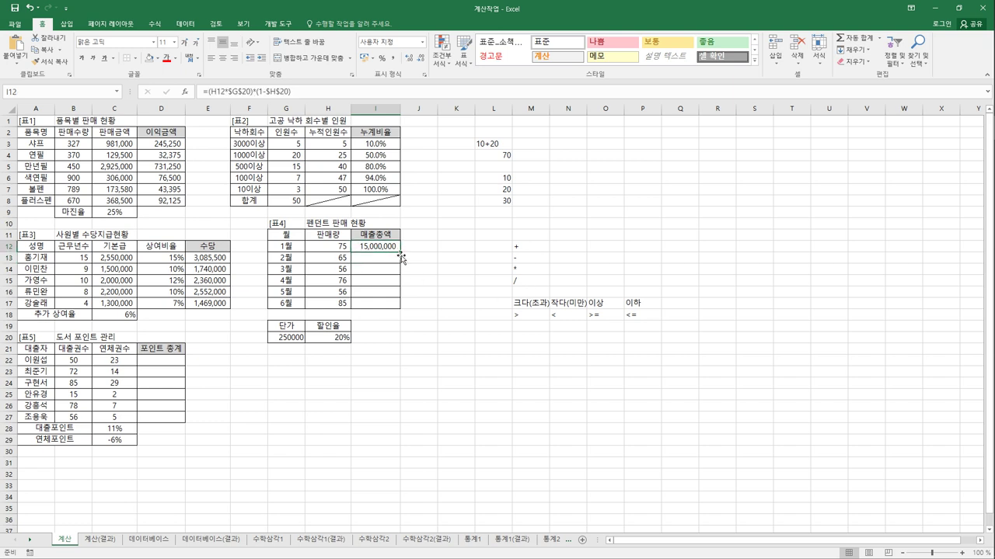
pyautogui.moveTo(400, 252); pyautogui.dragTo(400, 315)
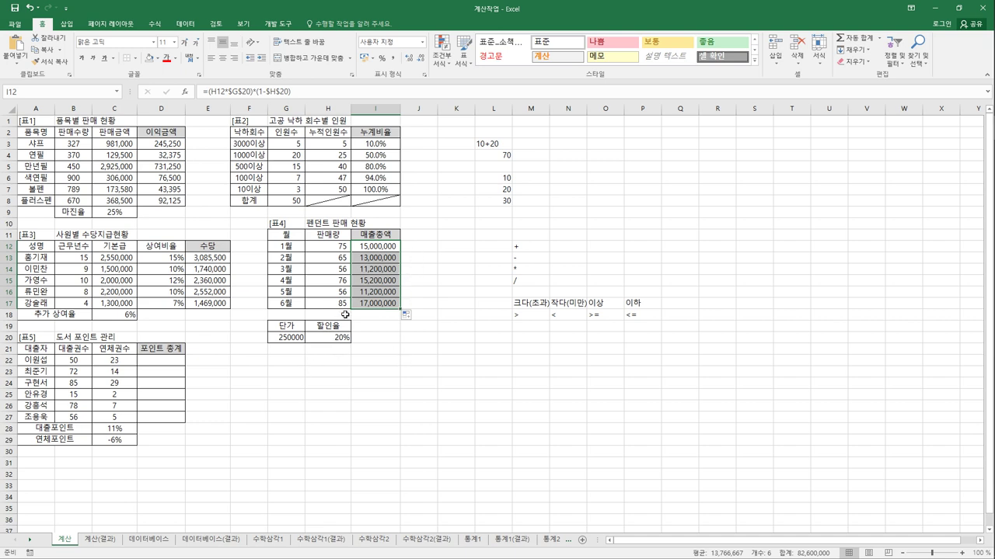
# Step: Calculate the undiscounted January sales amount beside 표4 in J12 with =H12*$G$20, using an absolute 단가 reference
pyautogui.click(417, 251)
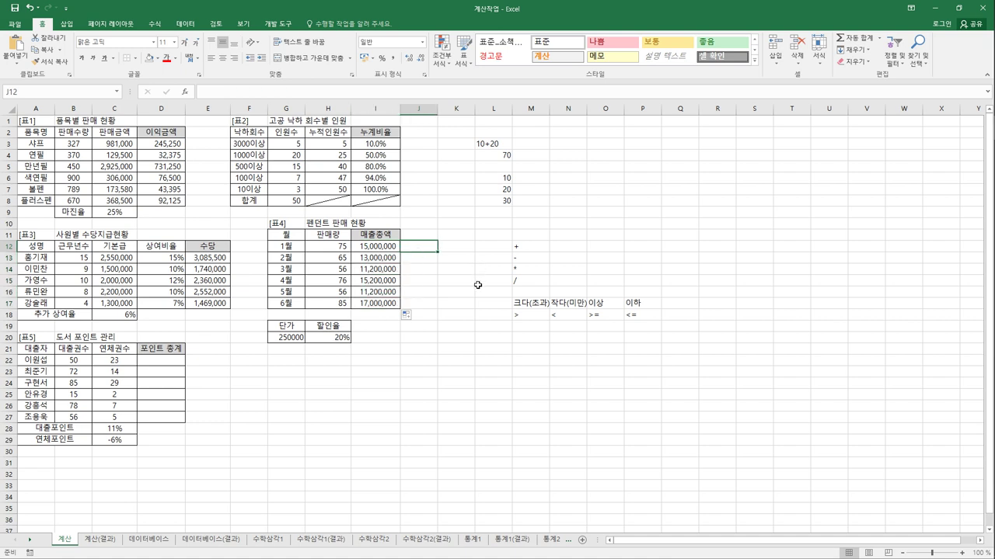
pyautogui.write('=')
pyautogui.click(342, 249)
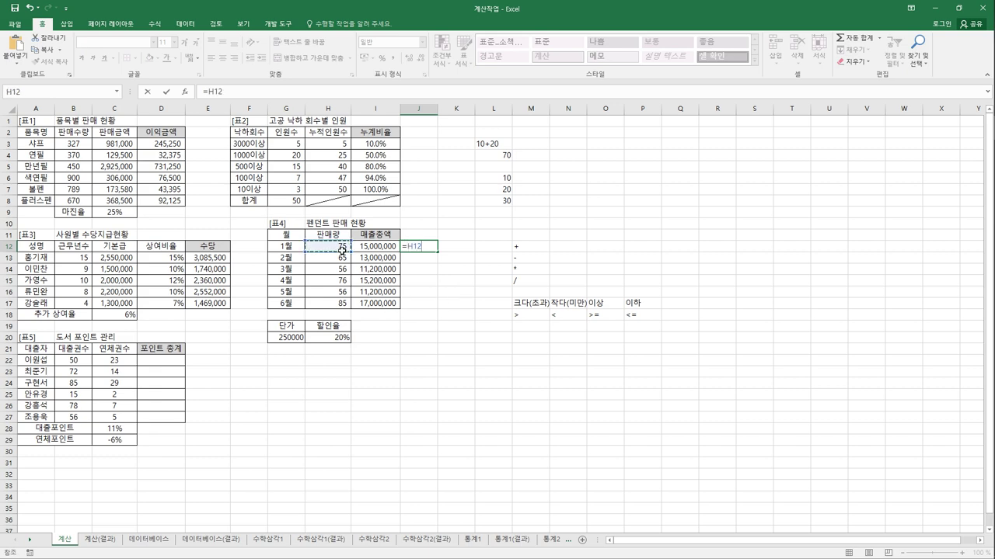
pyautogui.write('*')
pyautogui.click(300, 341)
pyautogui.press('F4')
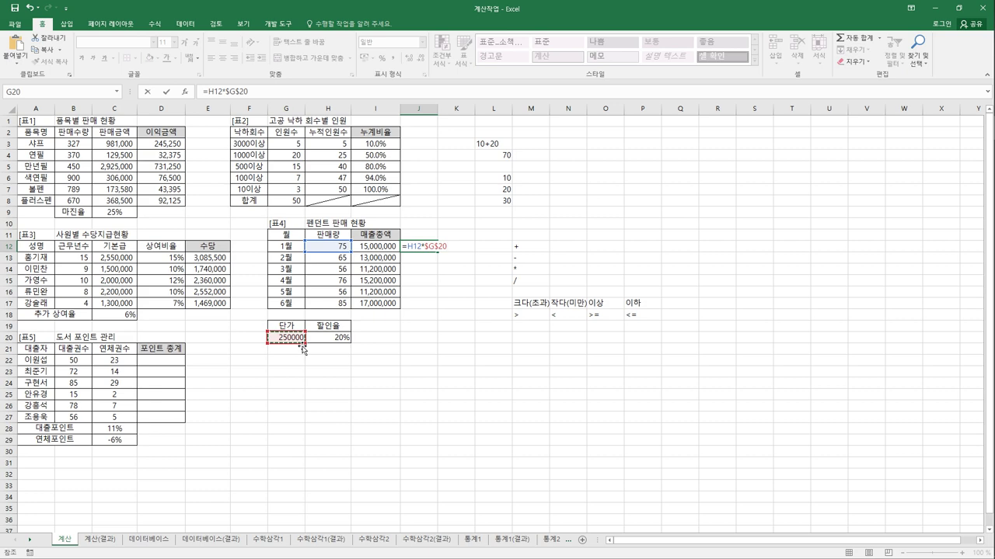
pyautogui.hotkey('ctrl', 'Return')
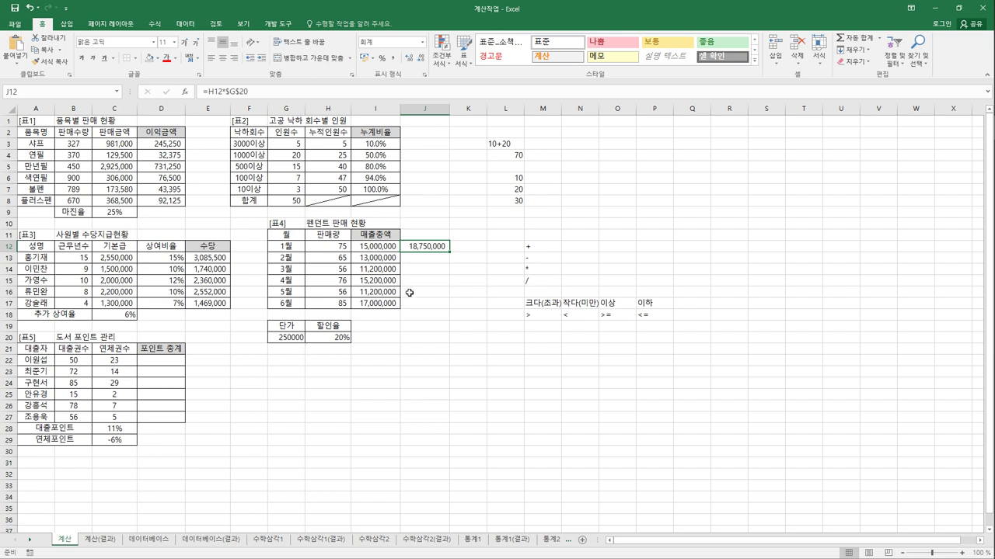
# Step: Calculate the January discount amount in K12 with =J12*$H$20, using an absolute 할인율 reference
pyautogui.click(468, 251)
pyautogui.write('=')
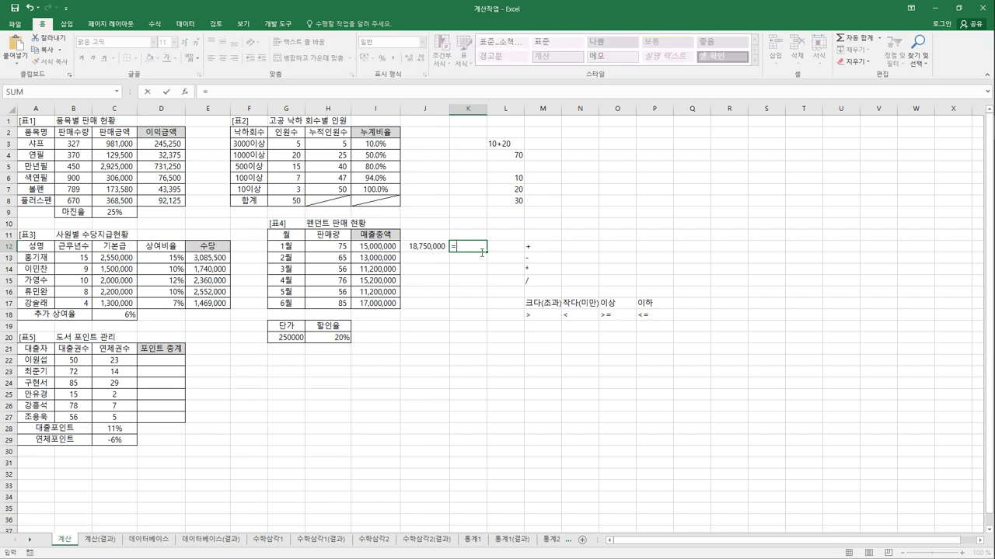
pyautogui.press('Left')
pyautogui.write('*')
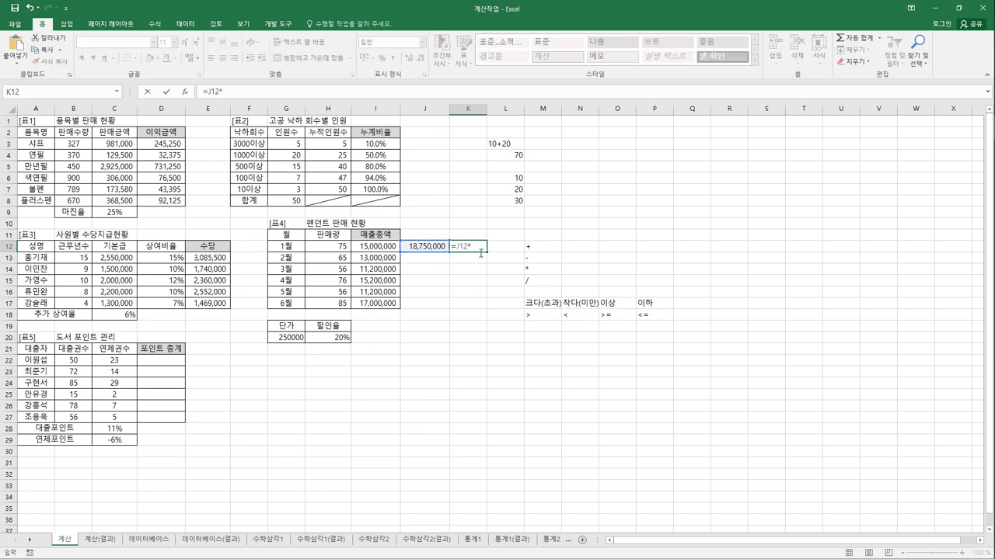
pyautogui.click(335, 338)
pyautogui.press('F4')
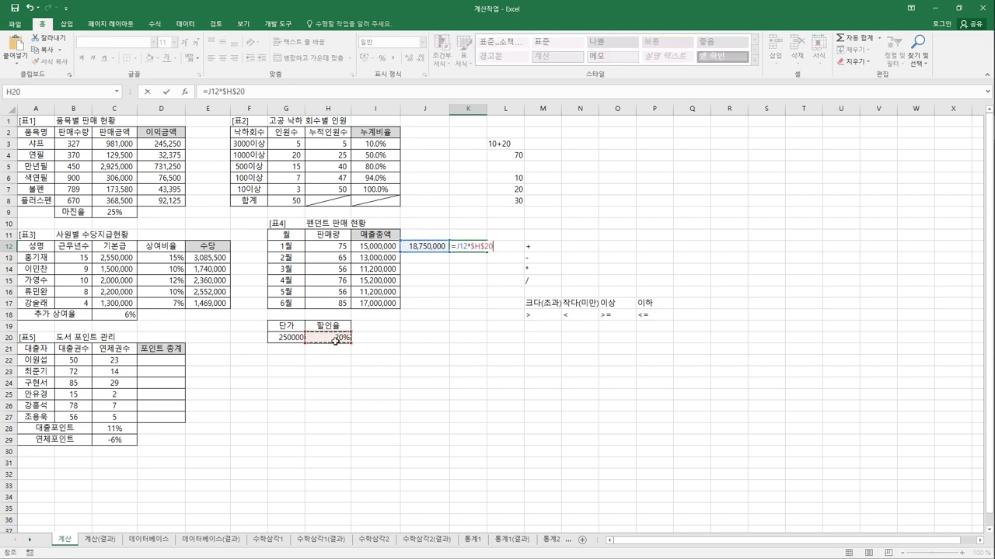
pyautogui.press('Return')
pyautogui.click(482, 251)
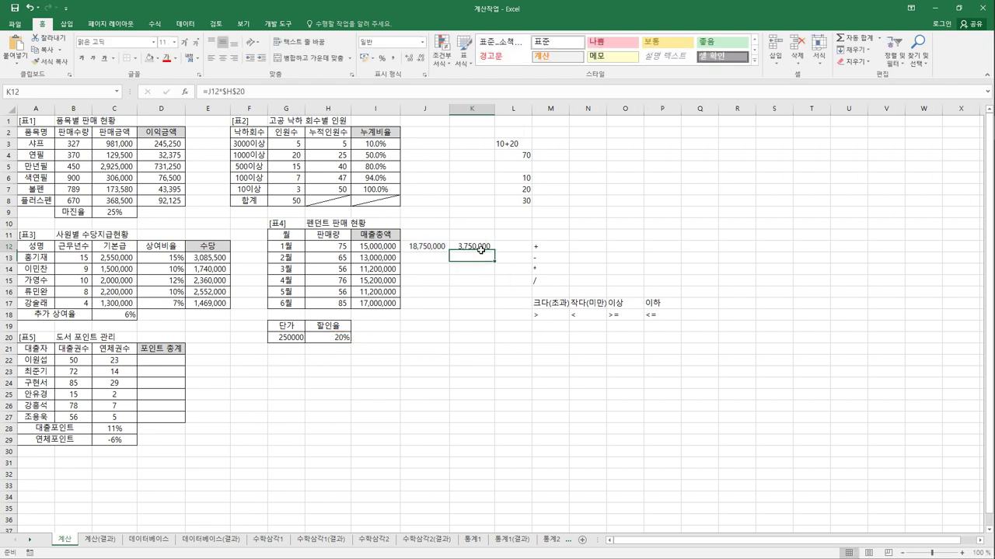
# Step: Calculate the discounted January sales amount in L12 with =J12-K12, and copy the formula down to L17
pyautogui.click(513, 252)
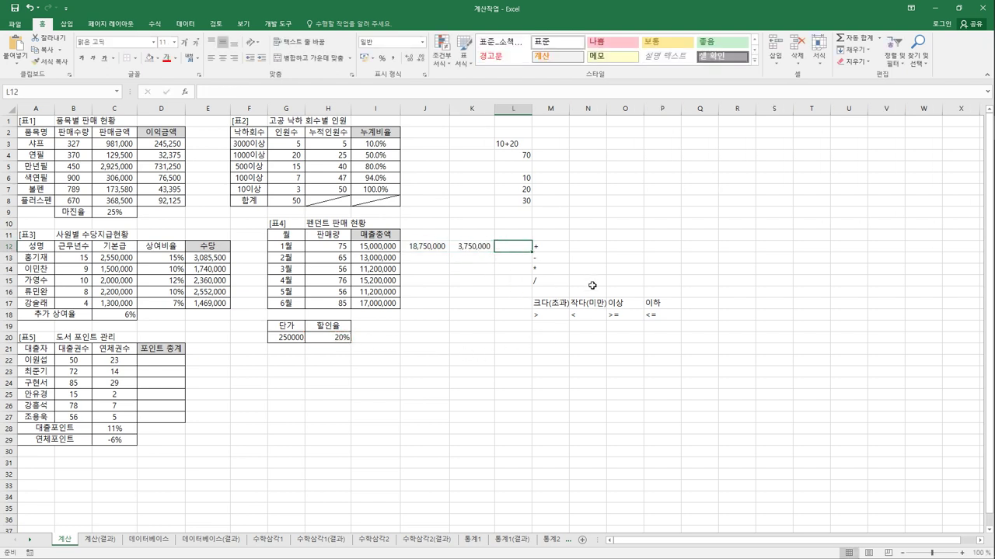
pyautogui.write('=')
pyautogui.press('Left')
pyautogui.press('Left')
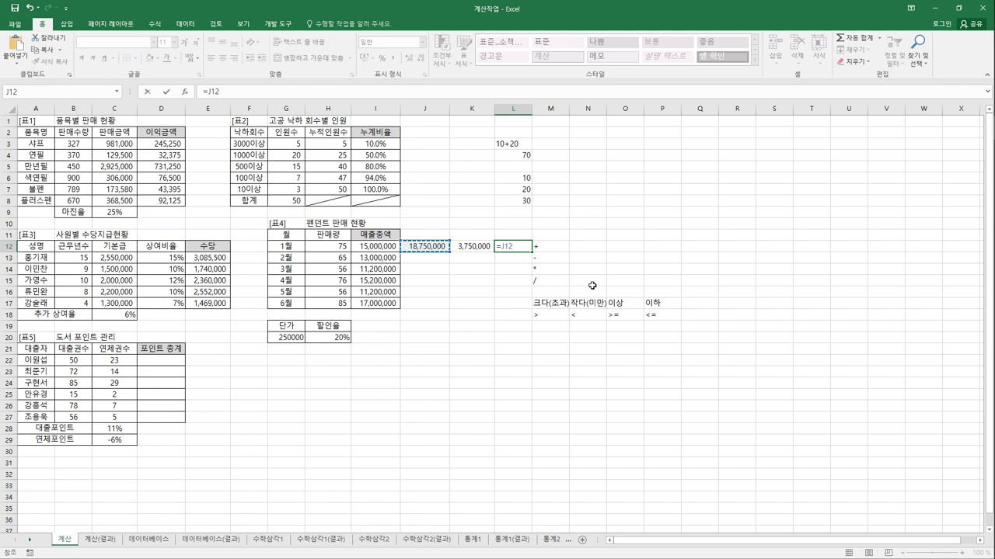
pyautogui.write('-')
pyautogui.press('Left')
pyautogui.press('Return')
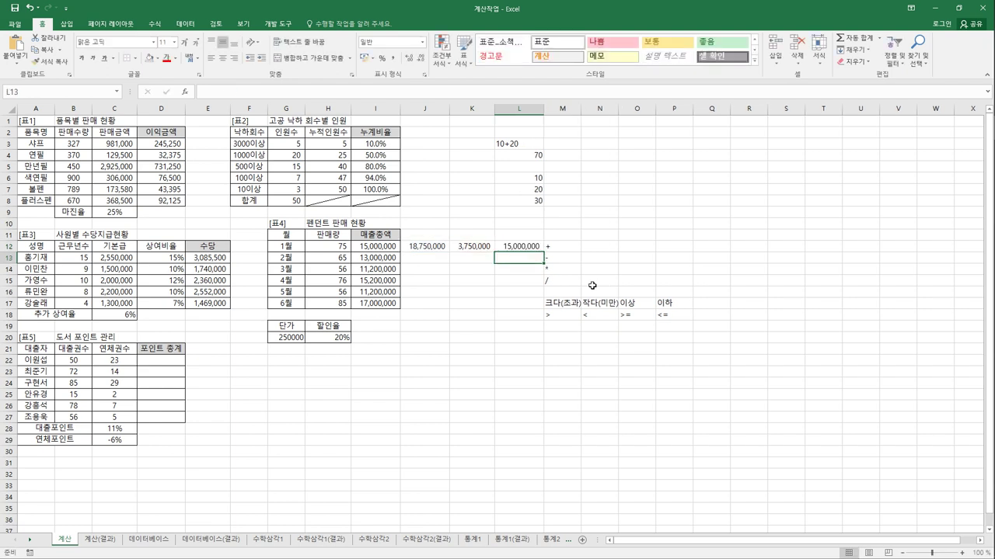
pyautogui.press('Up')
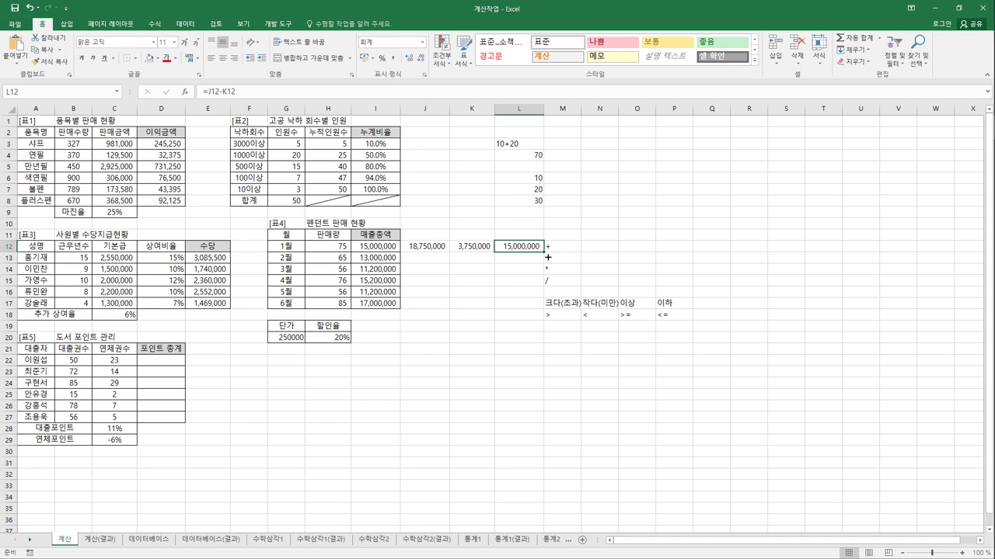
pyautogui.moveTo(548, 257); pyautogui.dragTo(542, 310)
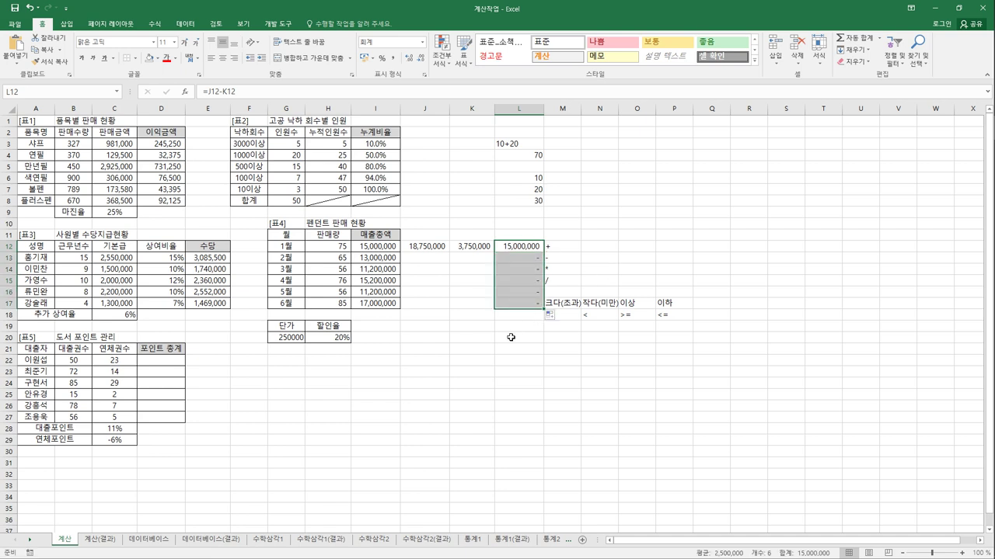
# Step: Copy the J12 and K12 formulas down to row 17 and review the undiscounted, discount and net amount columns
pyautogui.click(520, 249)
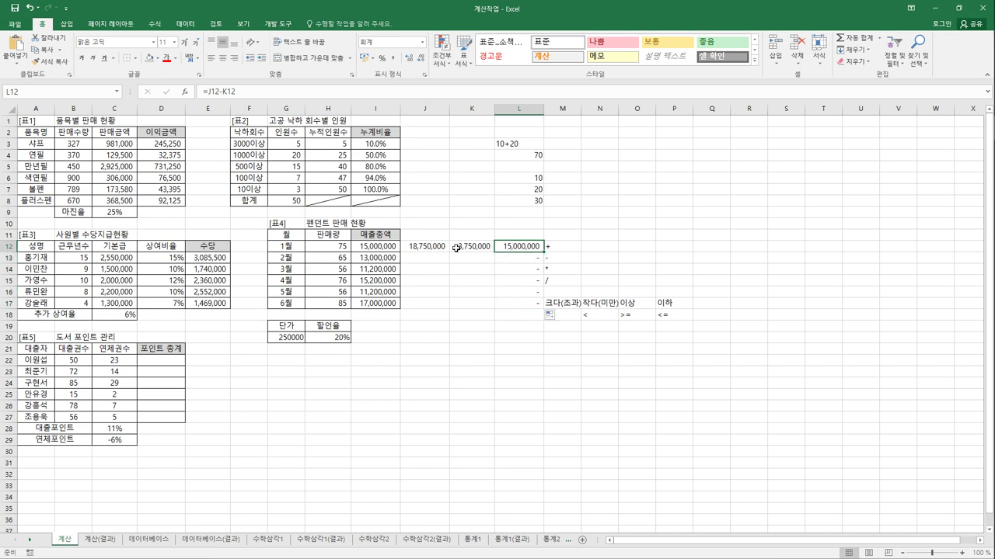
pyautogui.moveTo(429, 247); pyautogui.dragTo(497, 315)
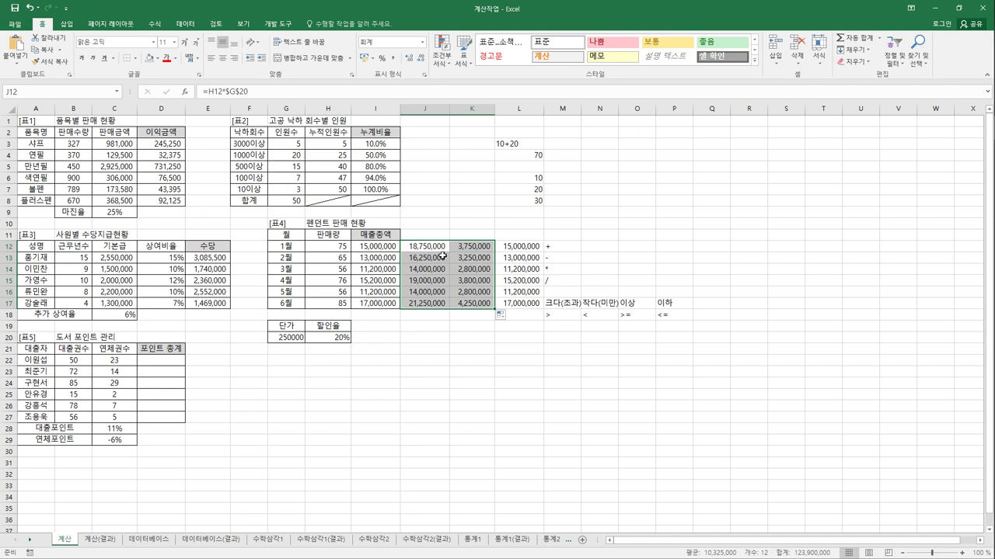
pyautogui.moveTo(442, 256); pyautogui.dragTo(439, 303)
pyautogui.moveTo(466, 251); pyautogui.dragTo(463, 304)
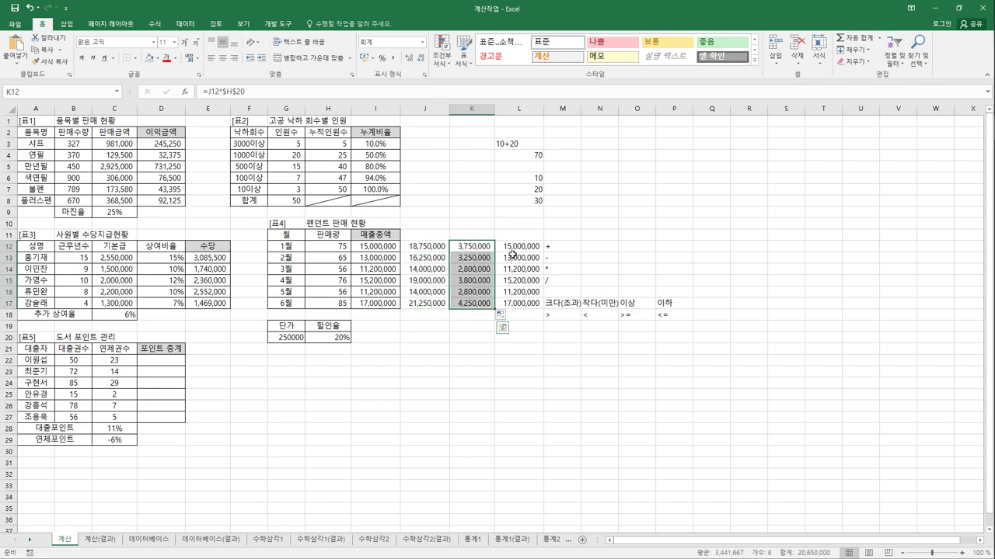
pyautogui.click(512, 253)
pyautogui.moveTo(478, 250); pyautogui.dragTo(479, 309)
pyautogui.moveTo(478, 309); pyautogui.dragTo(478, 309)
# Step: Examine the (1-$H$20) discount factor in the I12 매출총액 formula, leaving the formula as it is
pyautogui.click(395, 247)
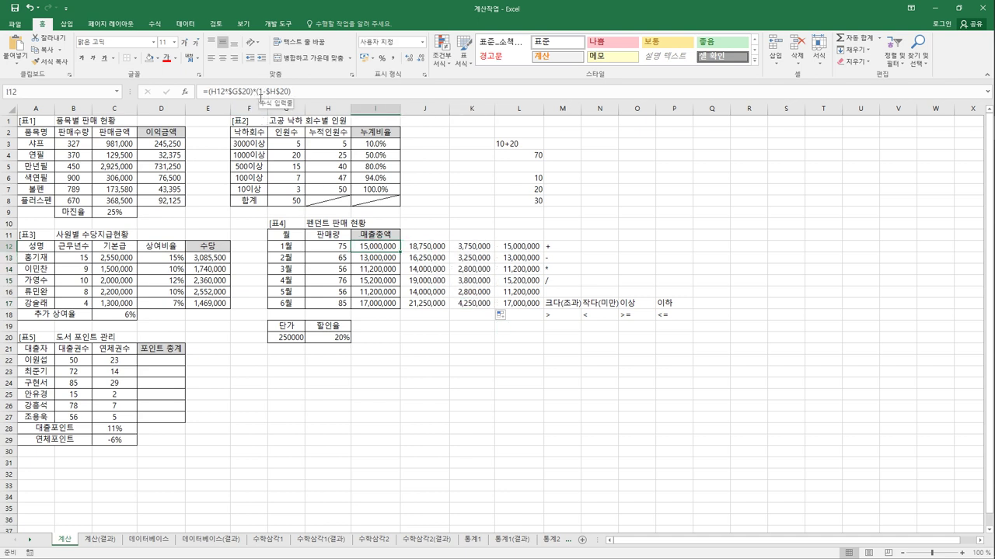
pyautogui.moveTo(258, 93); pyautogui.dragTo(293, 93)
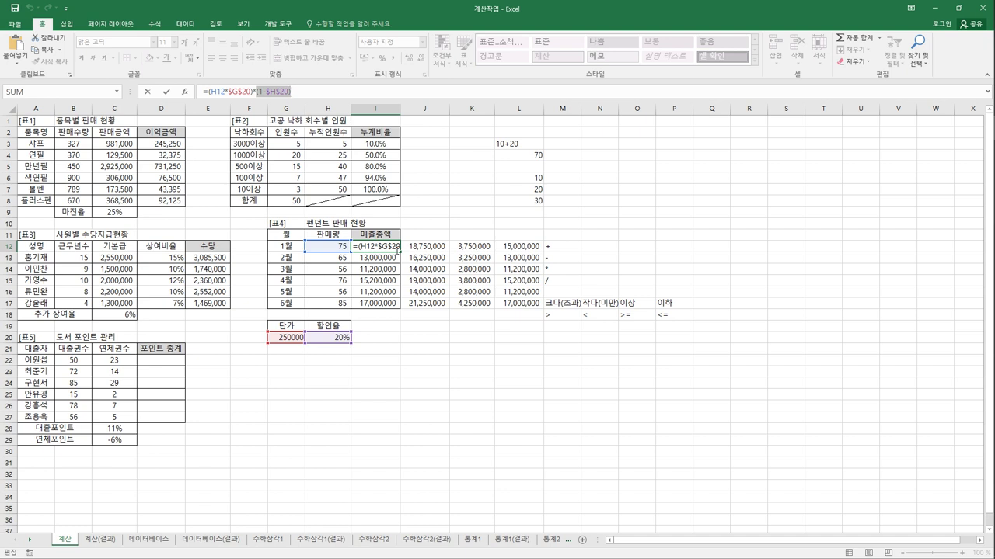
pyautogui.hotkey('ctrl', 'Return')
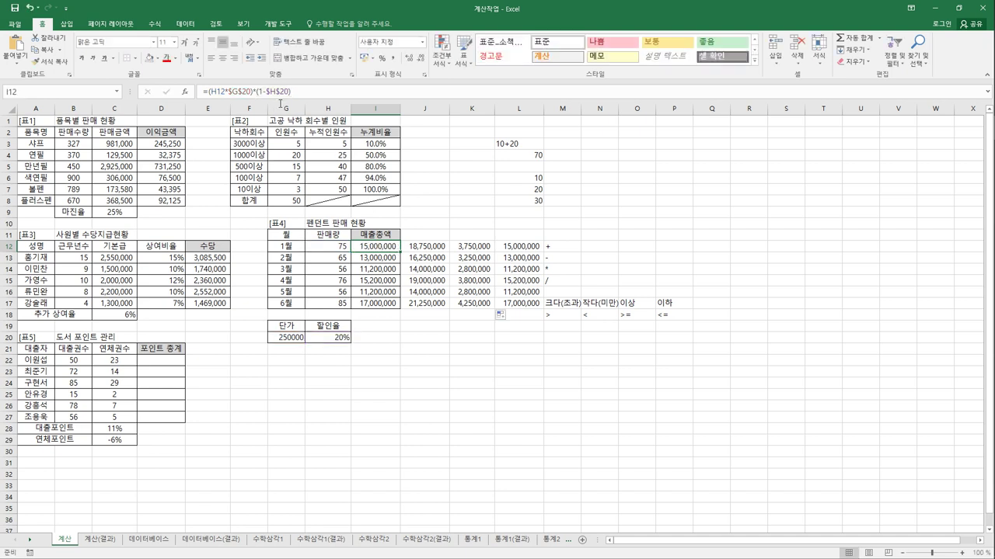
pyautogui.click(267, 92)
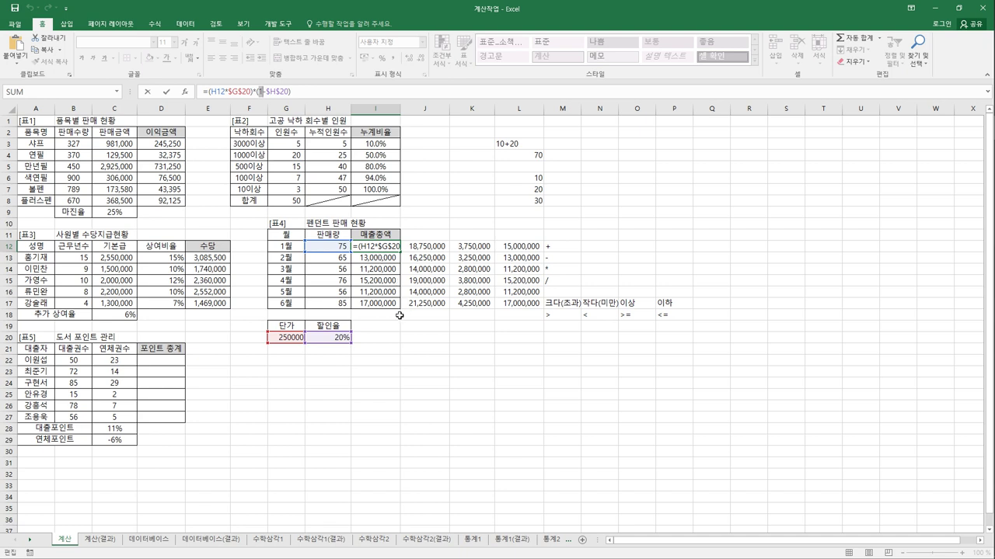
pyautogui.hotkey('ctrl', 'Return')
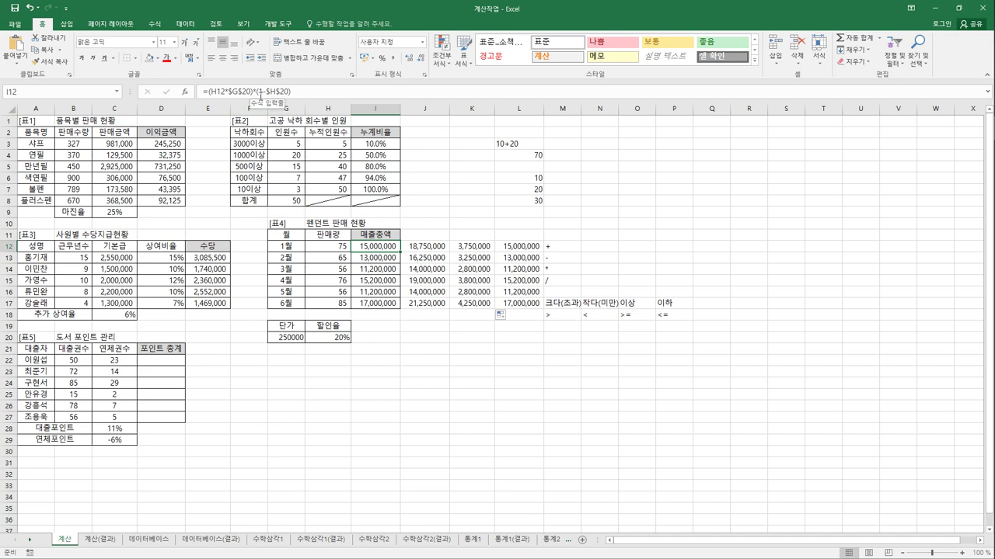
pyautogui.moveTo(247, 92); pyautogui.dragTo(312, 95)
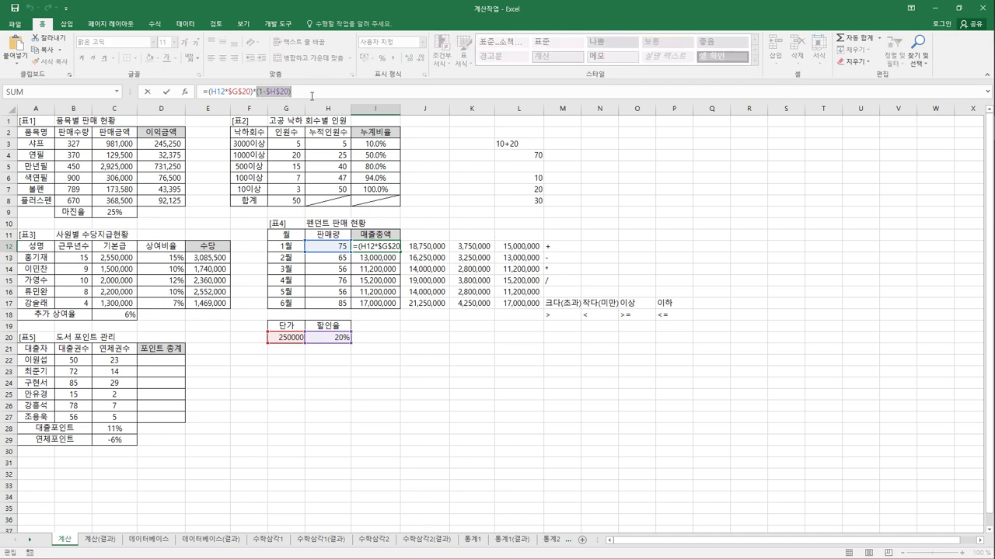
pyautogui.press('Delete')
pyautogui.press('Escape')
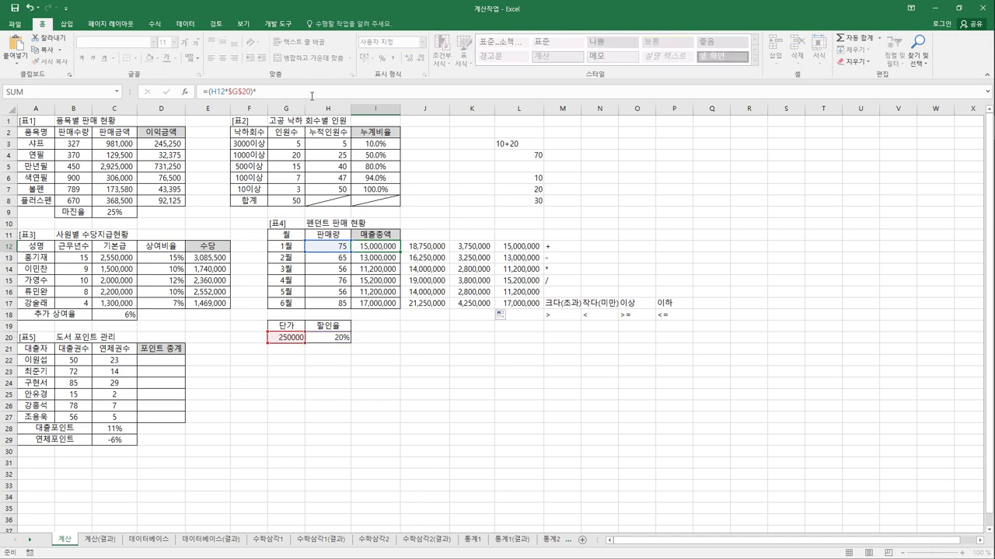
# Step: Insert a blank column before column J, and enter =H12*$G$20 in the new J12
pyautogui.rightClick(428, 117)
pyautogui.click(448, 199)
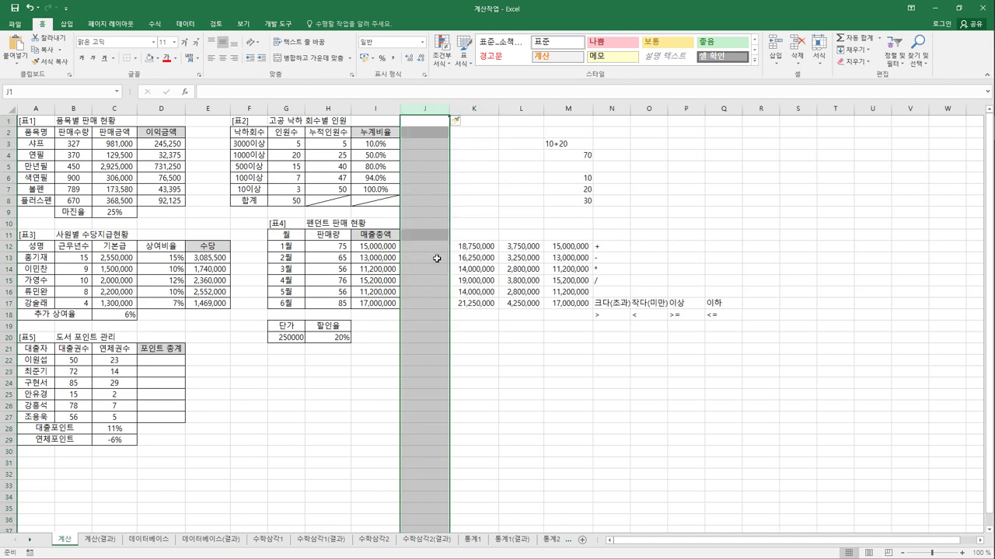
pyautogui.click(428, 246)
pyautogui.write('=')
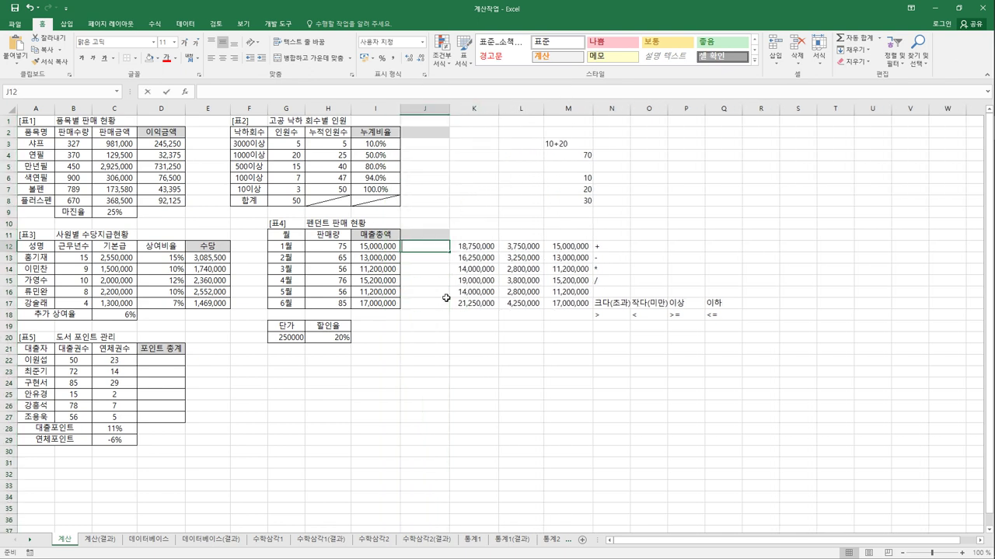
pyautogui.click(346, 249)
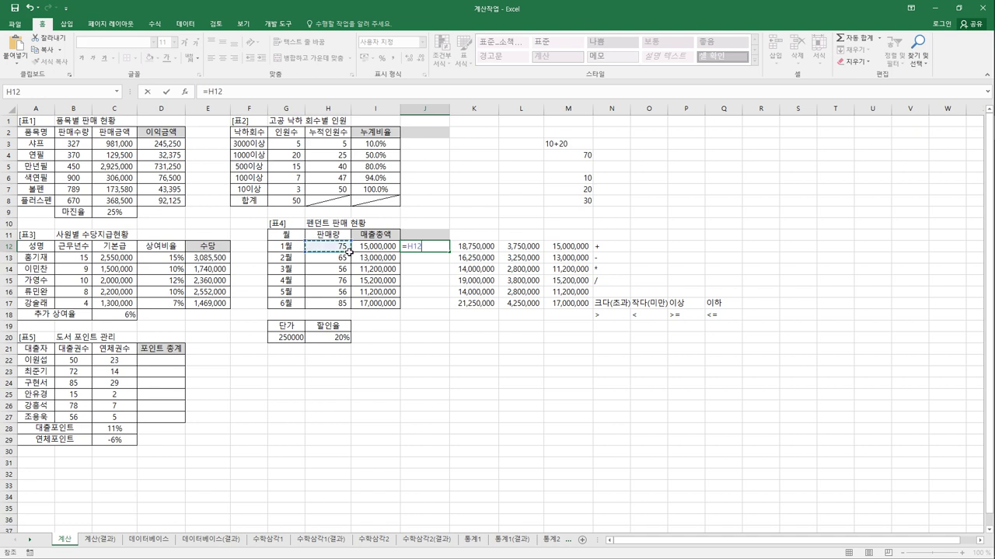
pyautogui.write('*')
pyautogui.click(300, 340)
pyautogui.press('F4')
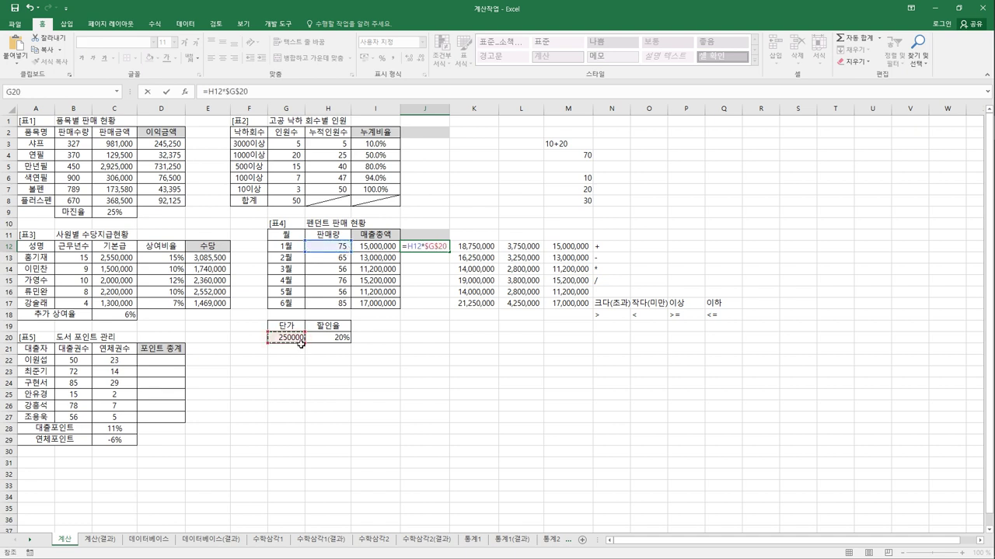
pyautogui.press('Return')
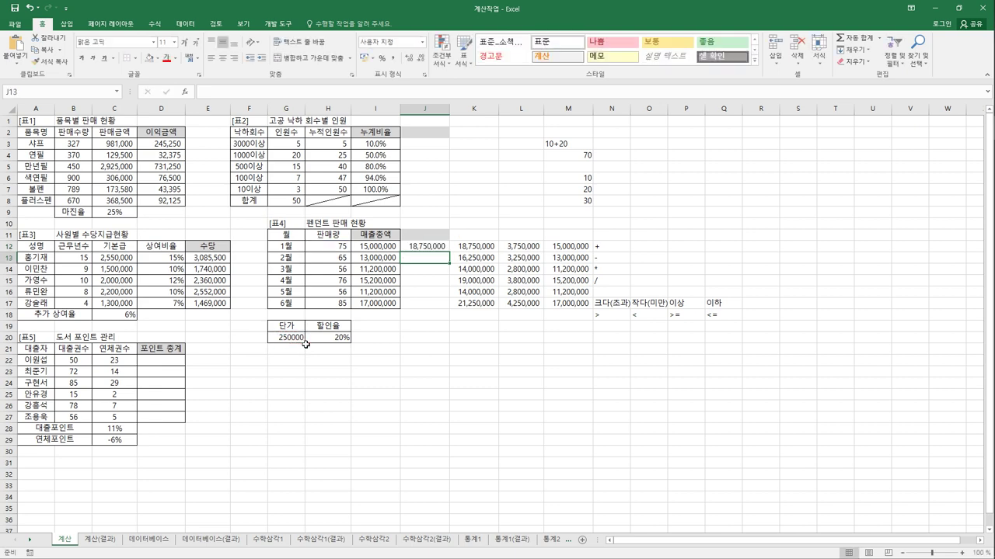
# Step: Extend the J12 formula to =H12*$G$20-H12*$G$20*$H$20, and copy it down to J17
pyautogui.click(517, 255)
pyautogui.click(425, 247)
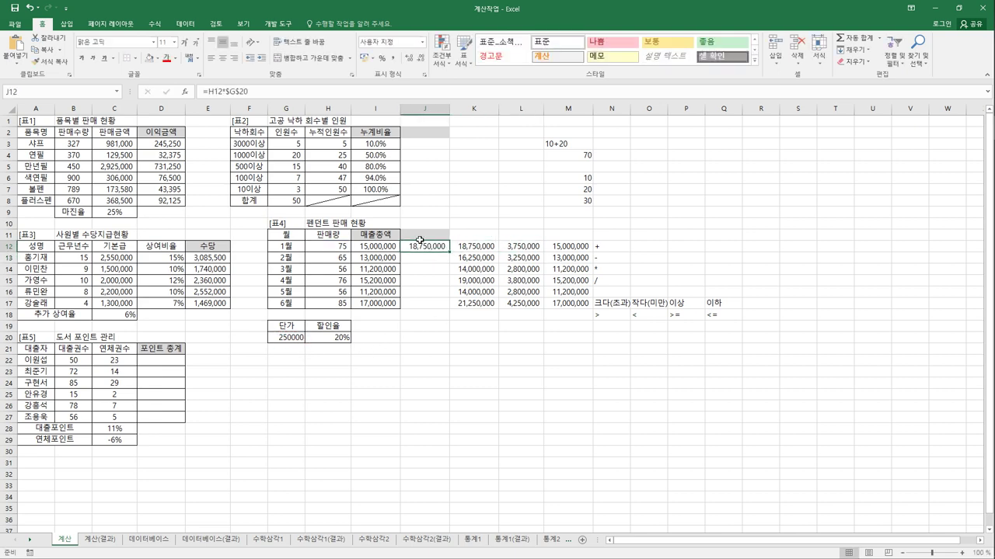
pyautogui.click(272, 93)
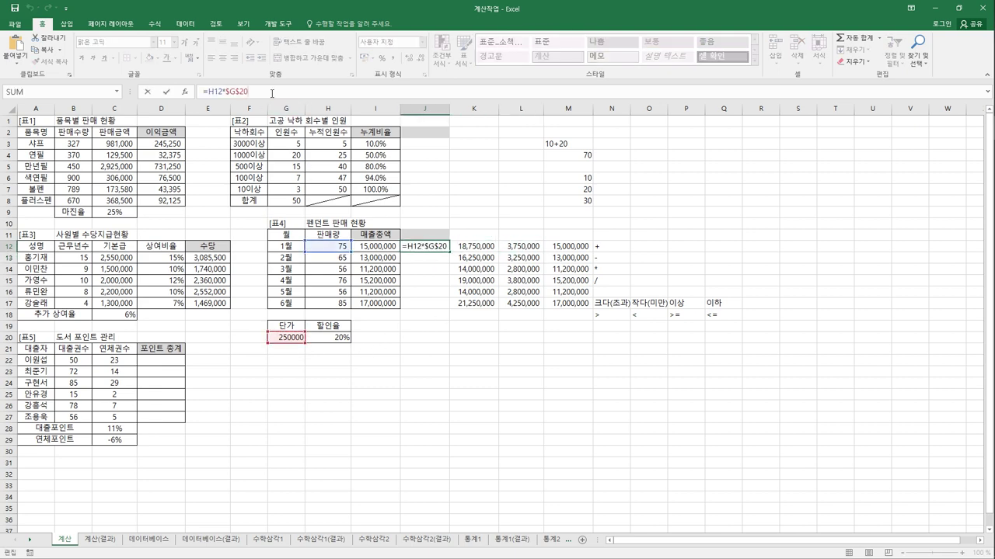
pyautogui.write('-')
pyautogui.click(340, 247)
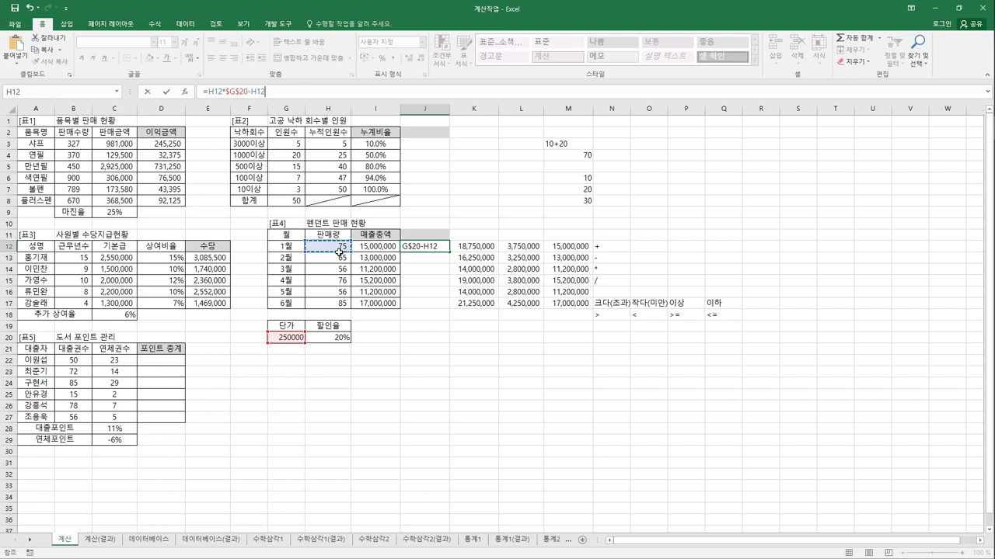
pyautogui.write('*')
pyautogui.click(292, 340)
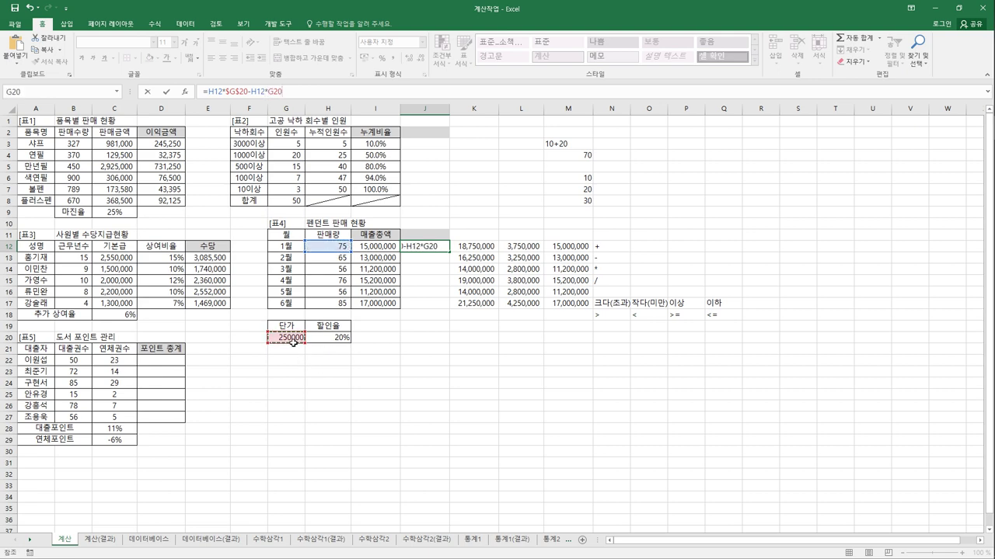
pyautogui.press('F4')
pyautogui.write('*')
pyautogui.click(333, 342)
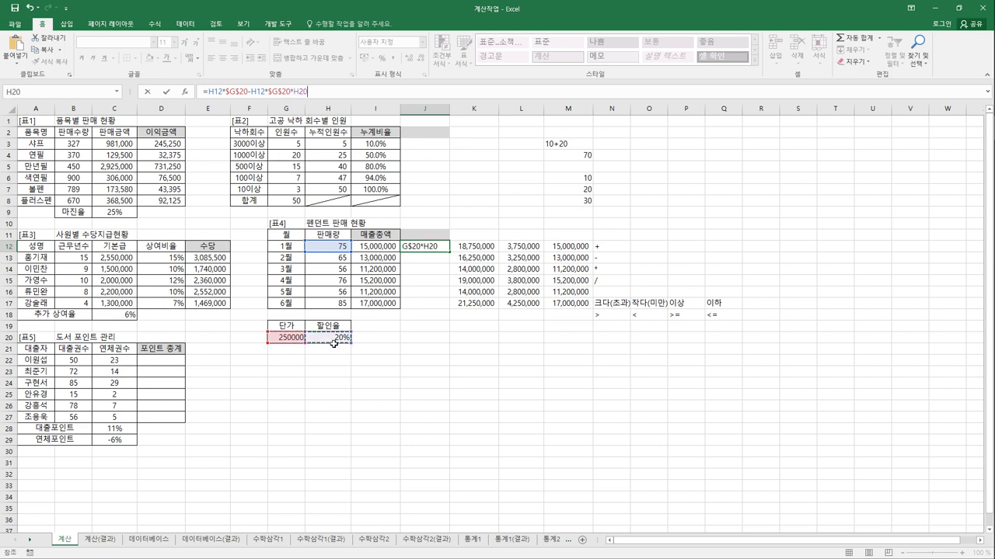
pyautogui.press('F4')
pyautogui.press('Return')
pyautogui.click(440, 250)
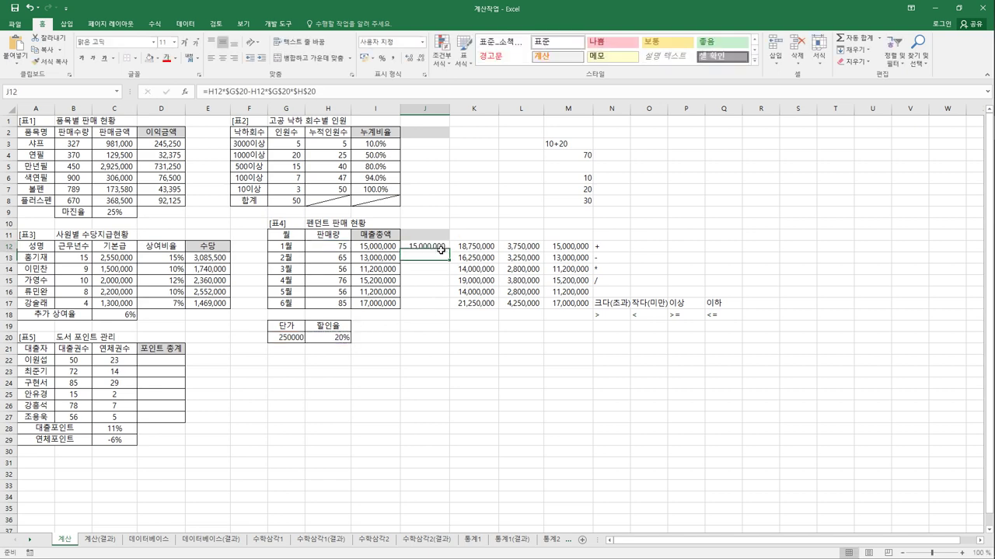
pyautogui.moveTo(452, 256); pyautogui.dragTo(454, 313)
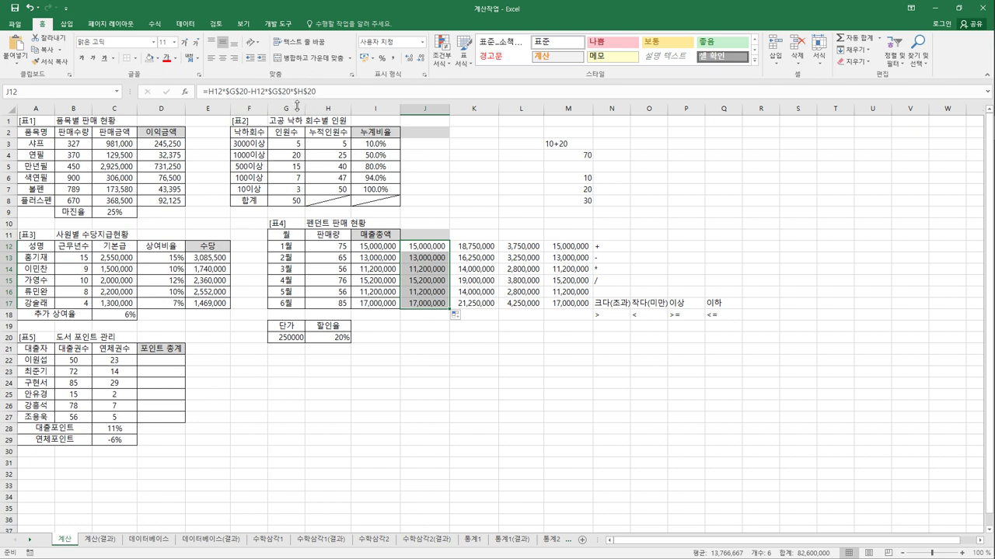
pyautogui.moveTo(433, 109); pyautogui.dragTo(559, 111)
pyautogui.rightClick(560, 111)
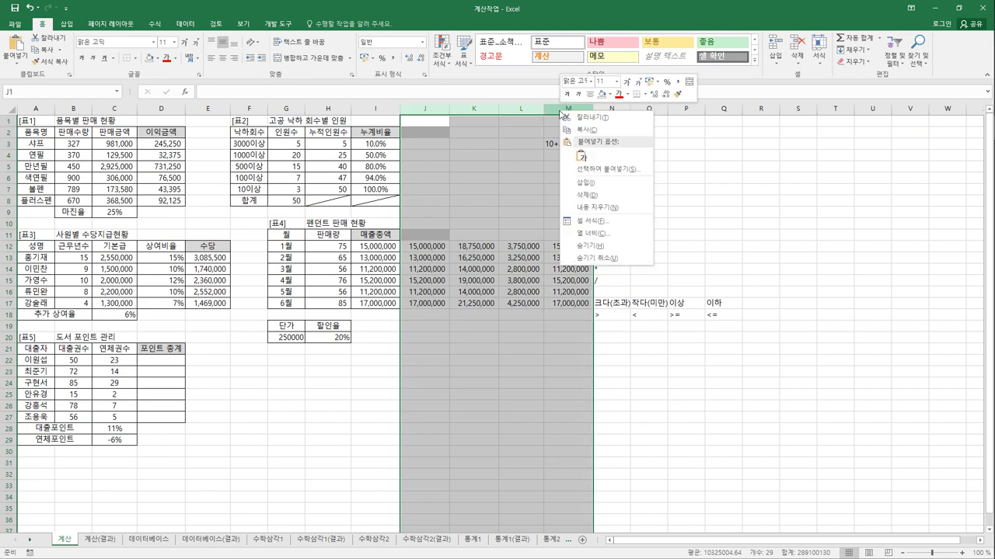
pyautogui.click(584, 182)
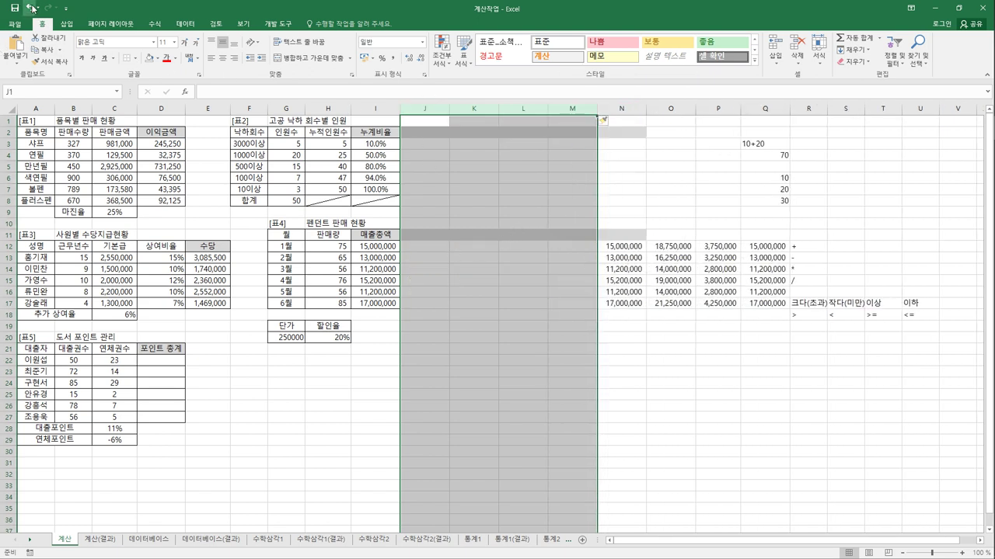
pyautogui.hotkey('ctrl', 'z')
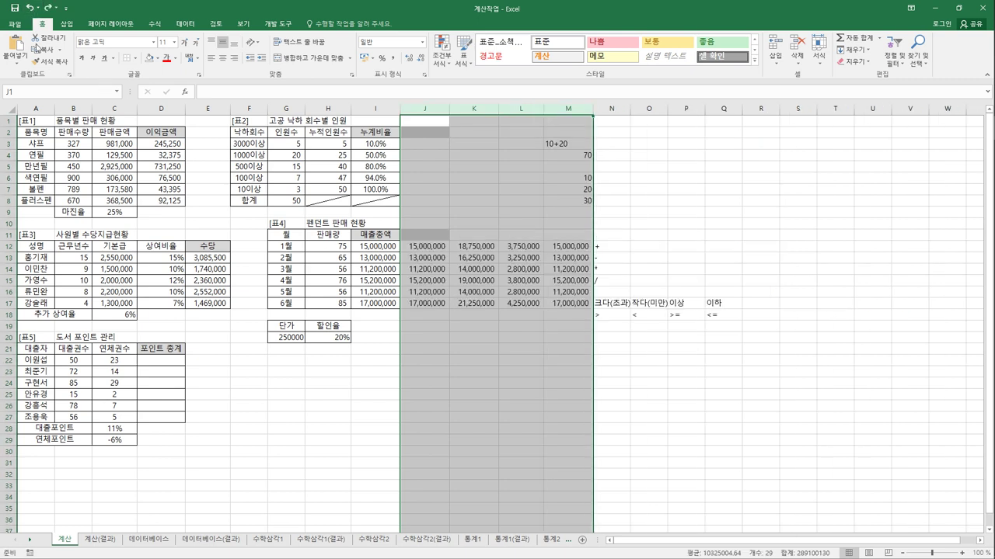
# Step: Delete columns J through Q with the helper calculations and operator notes
pyautogui.moveTo(428, 109); pyautogui.dragTo(735, 111)
pyautogui.rightClick(735, 111)
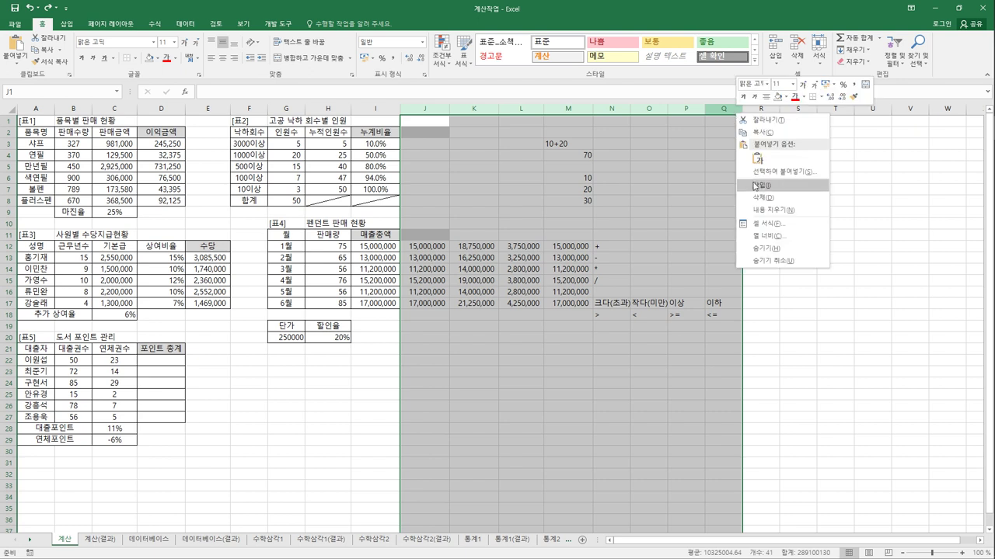
pyautogui.click(759, 200)
# Step: Review 표4's 매출총액 formula in I12 against the 할인율 in H20, and select I12:I17
pyautogui.click(376, 249)
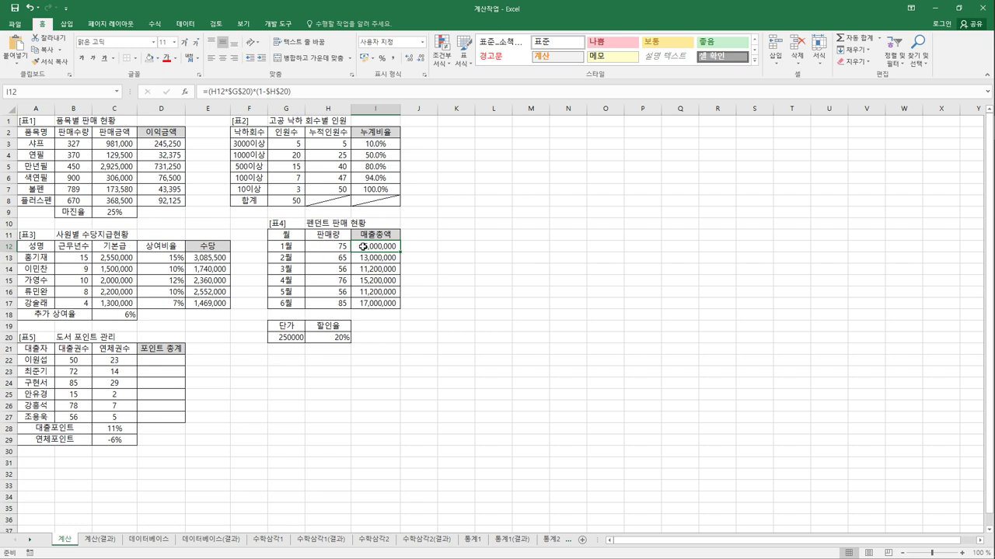
pyautogui.click(339, 340)
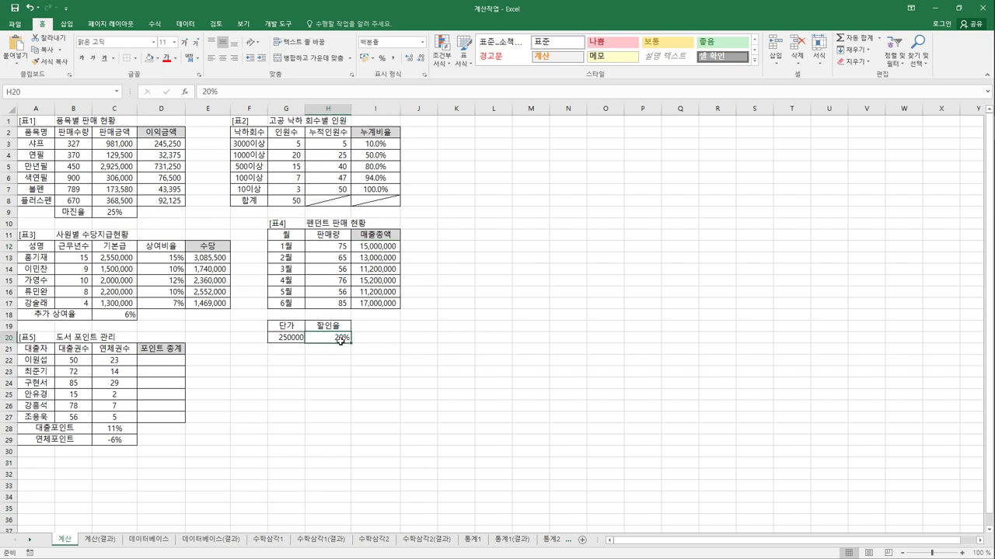
pyautogui.click(386, 248)
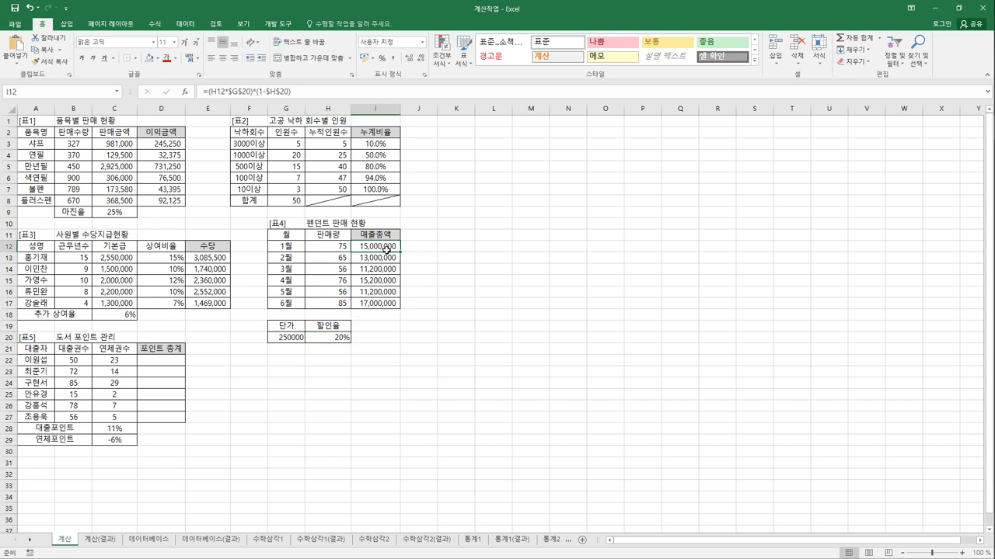
pyautogui.moveTo(386, 251); pyautogui.dragTo(392, 304)
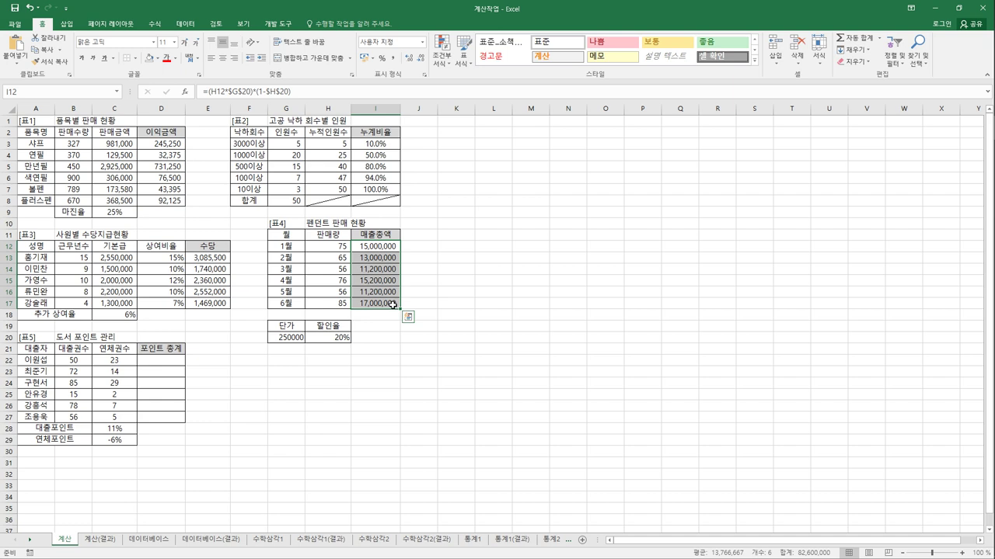
# Step: Enter =B22*$C$28+C22*$C$29 in D22 as the first 포인트 총계 value of 표5
pyautogui.click(393, 305)
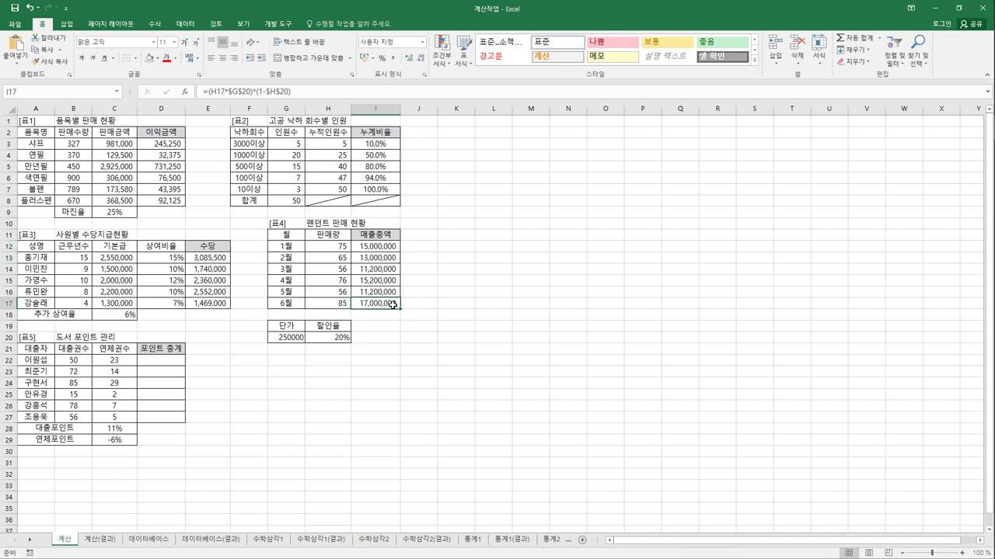
pyautogui.click(162, 366)
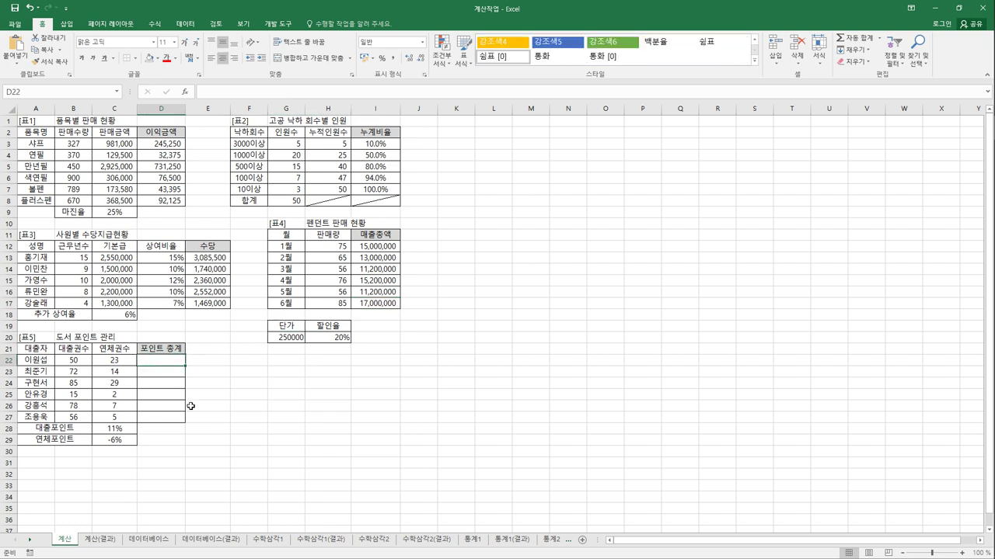
pyautogui.write('=')
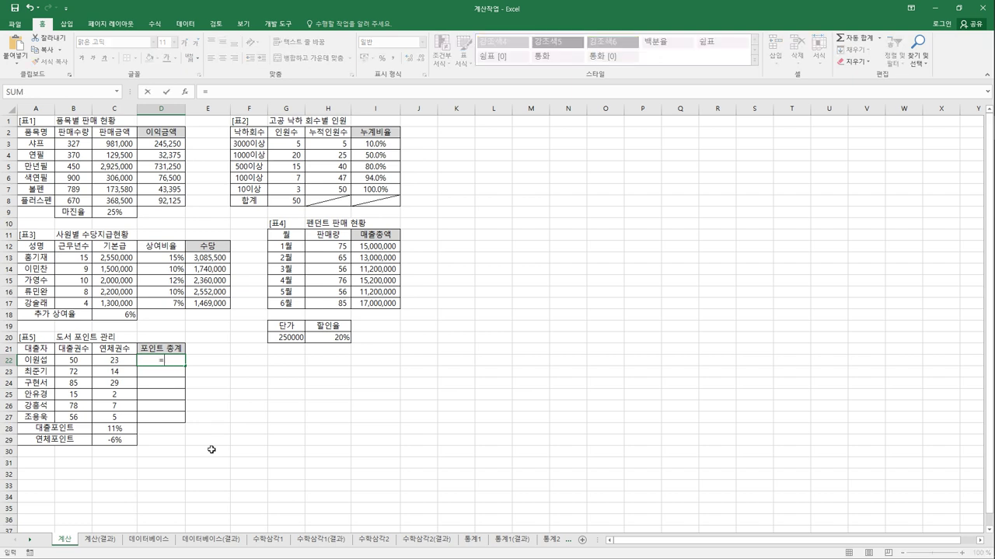
pyautogui.click(64, 362)
pyautogui.write('*')
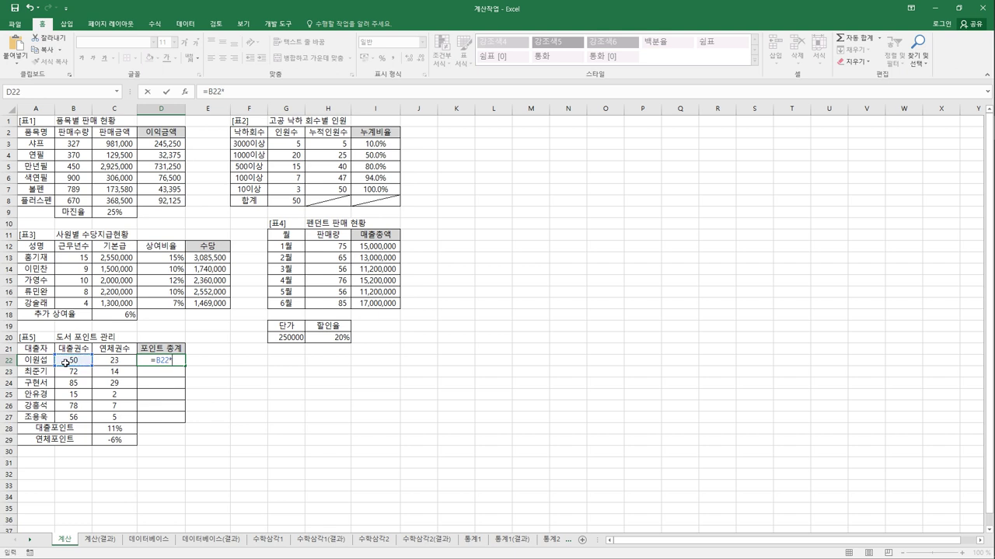
pyautogui.click(120, 432)
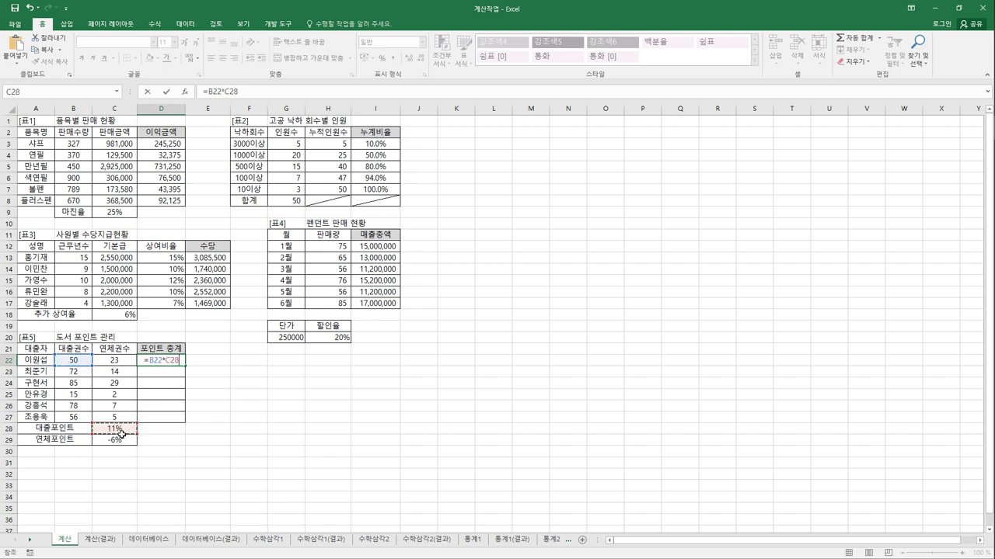
pyautogui.press('F4')
pyautogui.write('+')
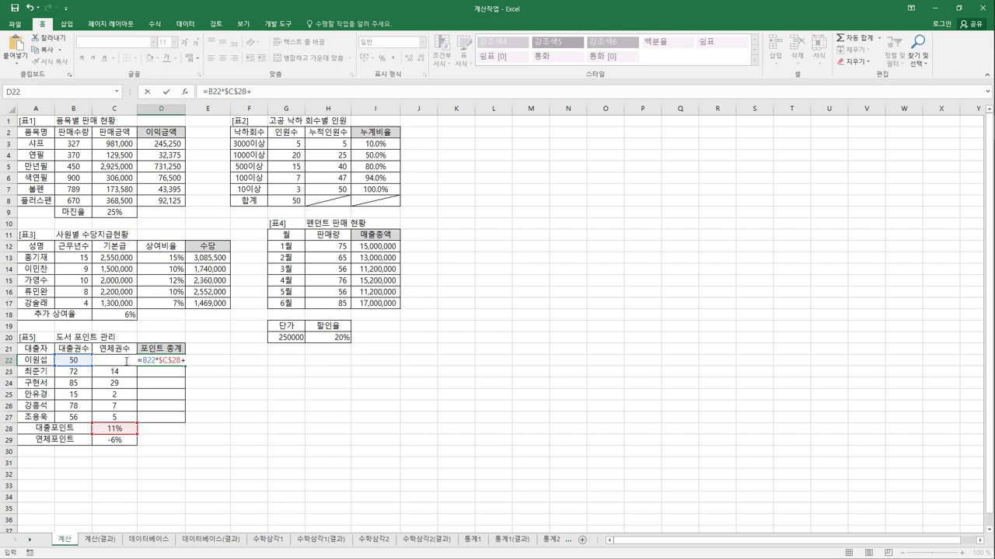
pyautogui.press('Left')
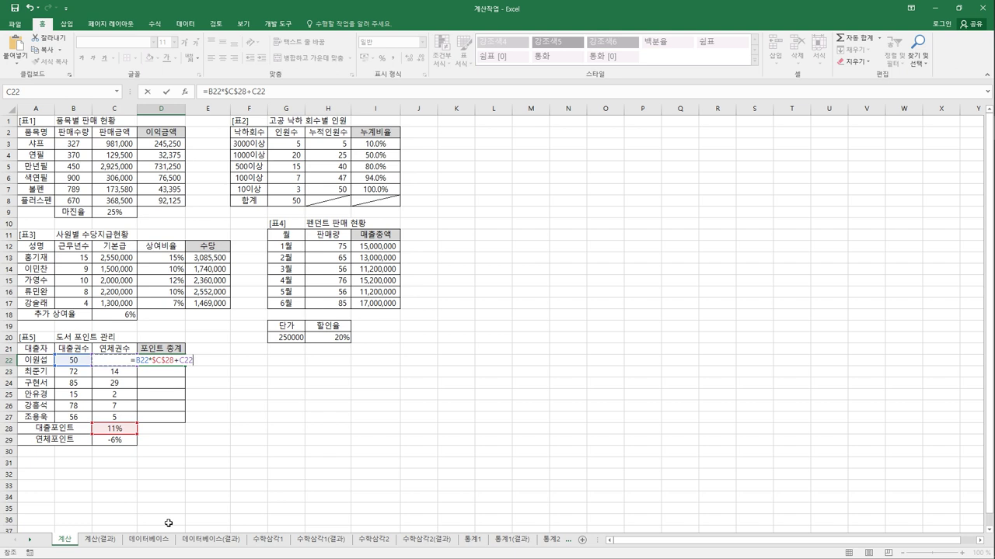
pyautogui.write('*')
pyautogui.click(120, 444)
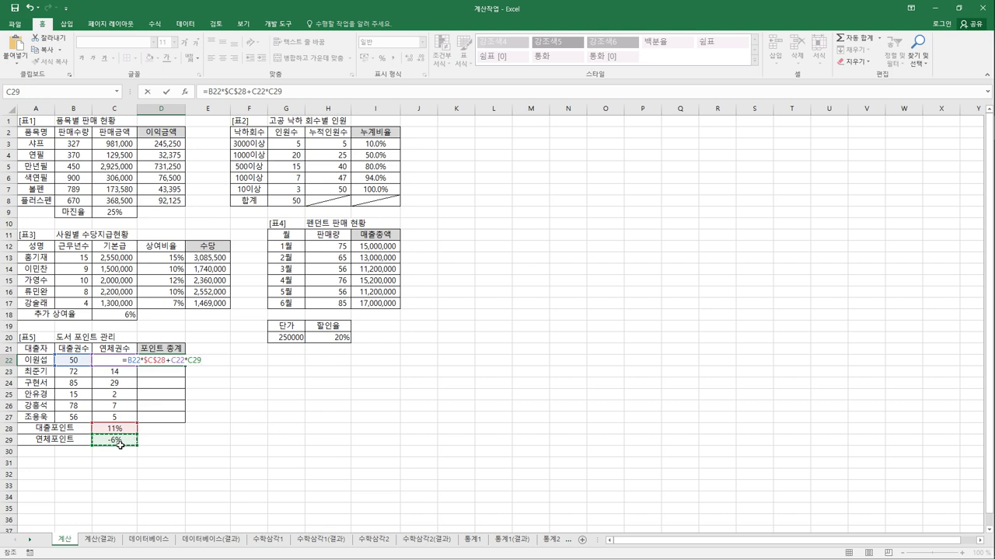
pyautogui.press('F4')
pyautogui.press('Return')
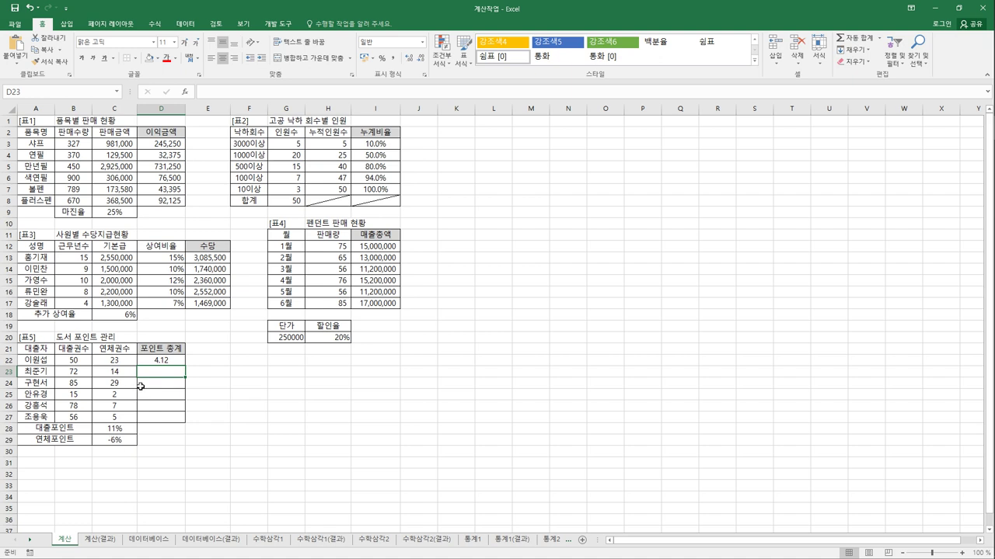
# Step: Copy the 포인트 총계 formula from D22 down to D27
pyautogui.click(160, 363)
pyautogui.moveTo(184, 371); pyautogui.dragTo(188, 427)
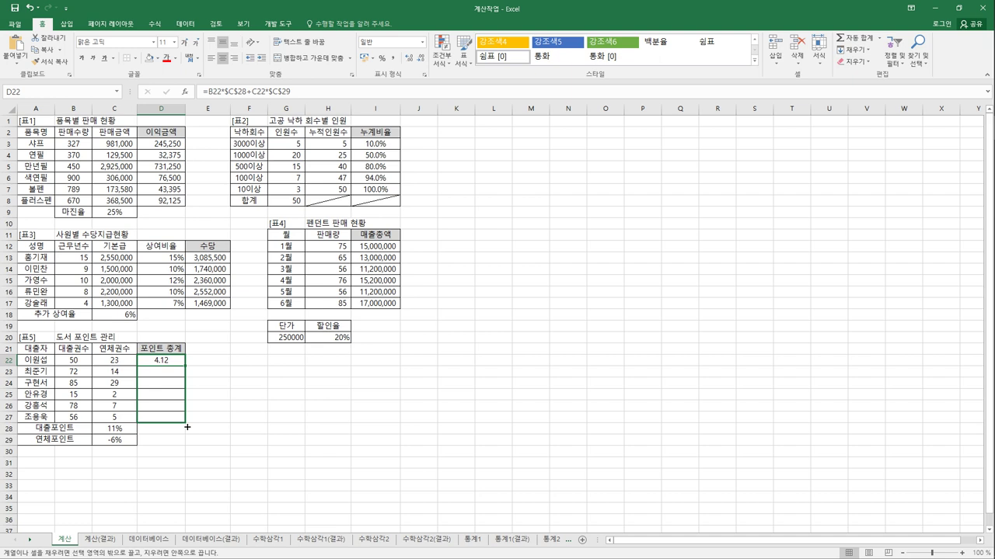
pyautogui.moveTo(188, 426); pyautogui.dragTo(188, 428)
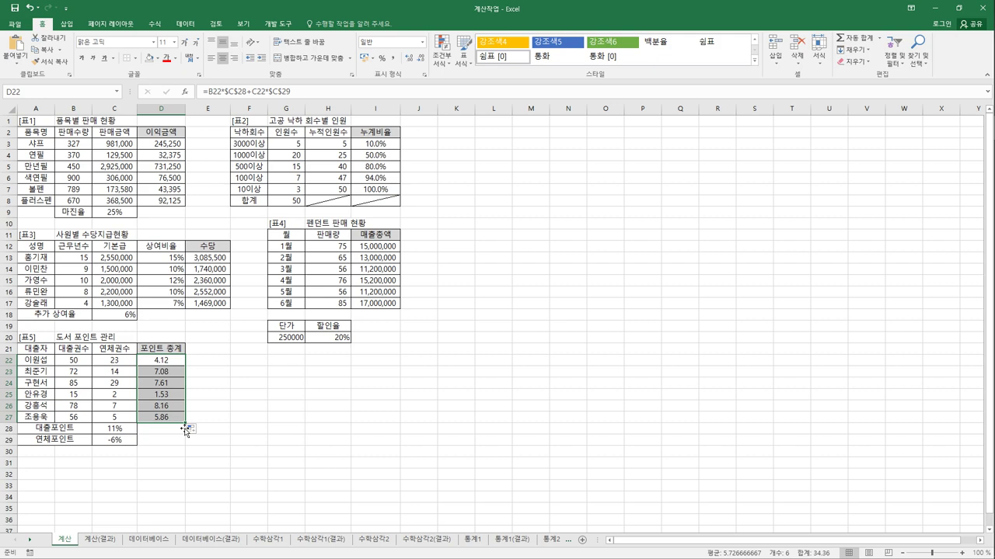
# Step: Compare the calculated tables on the 계산 sheet with the 계산(결과) sheet, ending on 계산
pyautogui.click(109, 541)
pyautogui.click(65, 542)
pyautogui.hotkey('ctrl', 'pagedown')
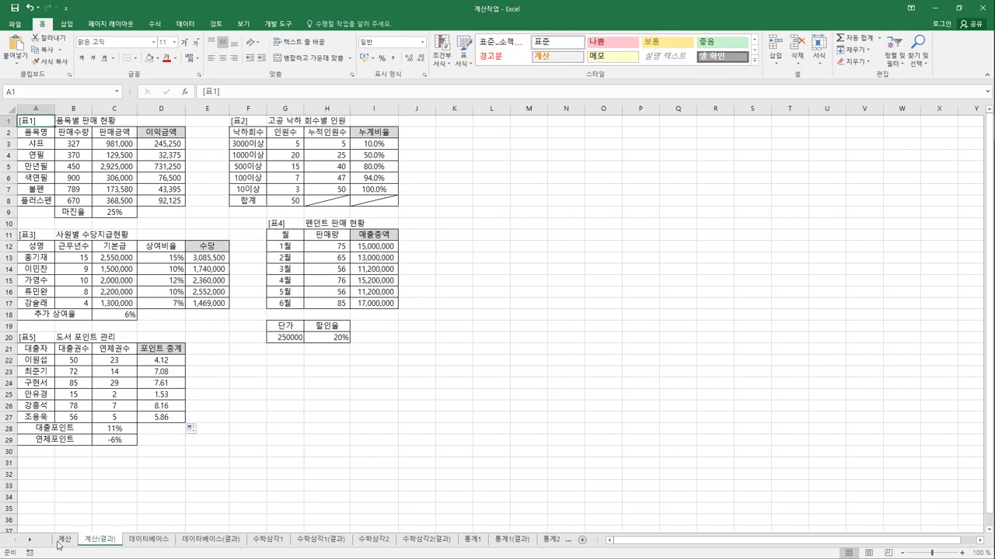
pyautogui.click(66, 542)
# Step: Review all five tables on the 계산 sheet, inspecting the first formula of each calculated column in D3, I3, E13, I12 and D22
pyautogui.click(47, 125)
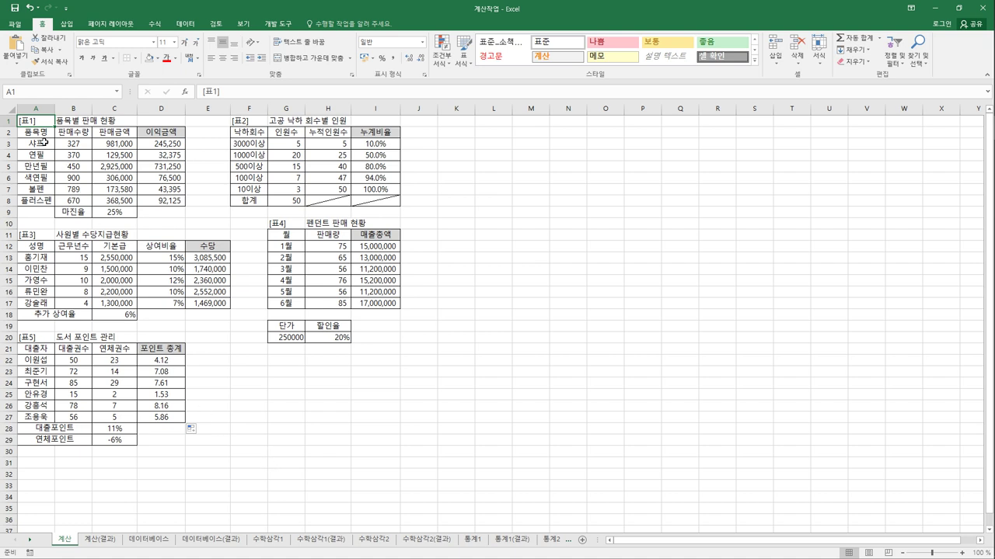
pyautogui.moveTo(39, 123); pyautogui.dragTo(418, 467)
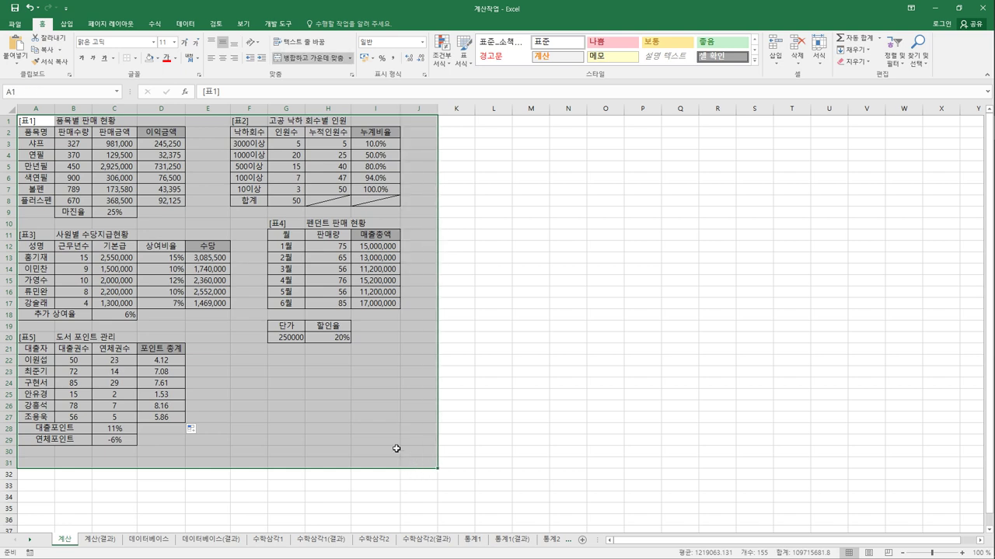
pyautogui.click(251, 397)
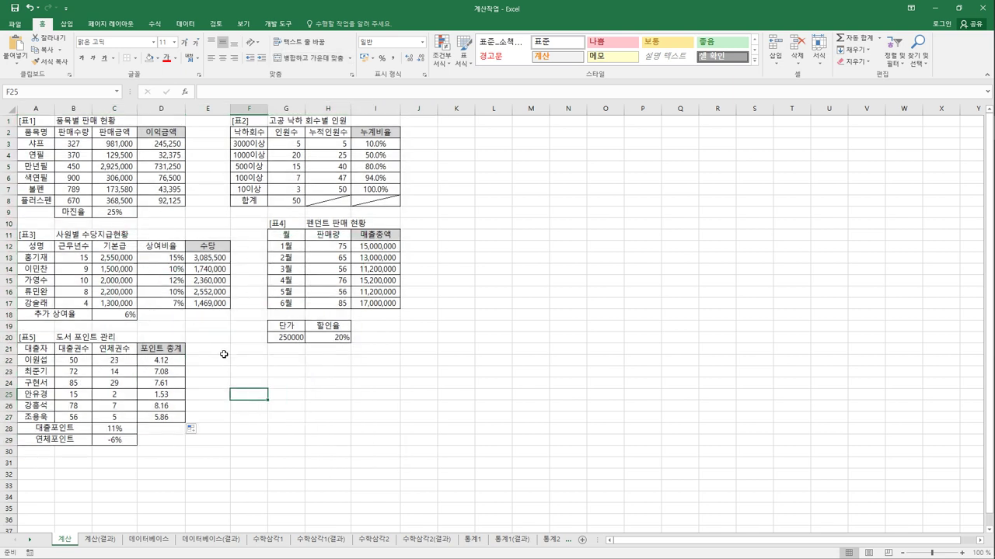
pyautogui.click(165, 145)
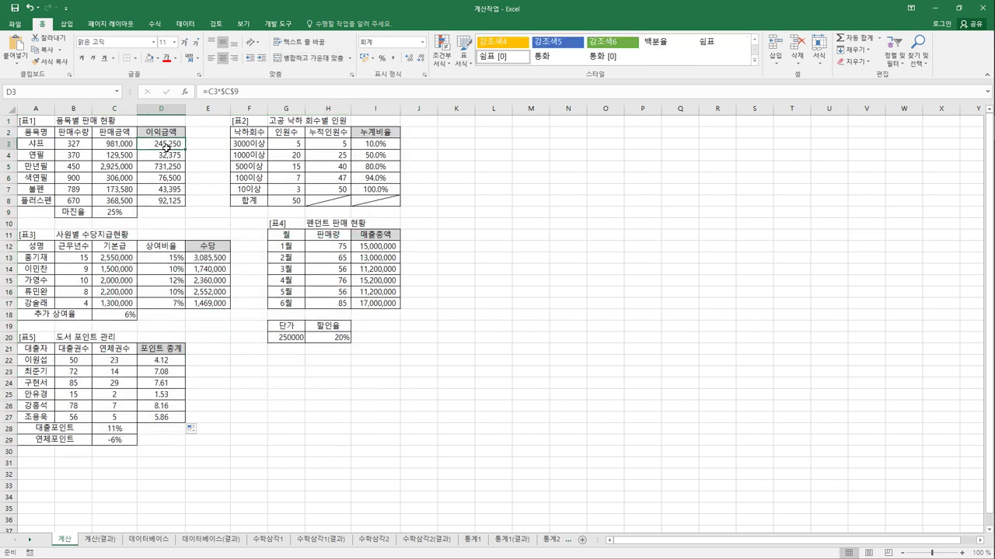
pyautogui.click(380, 146)
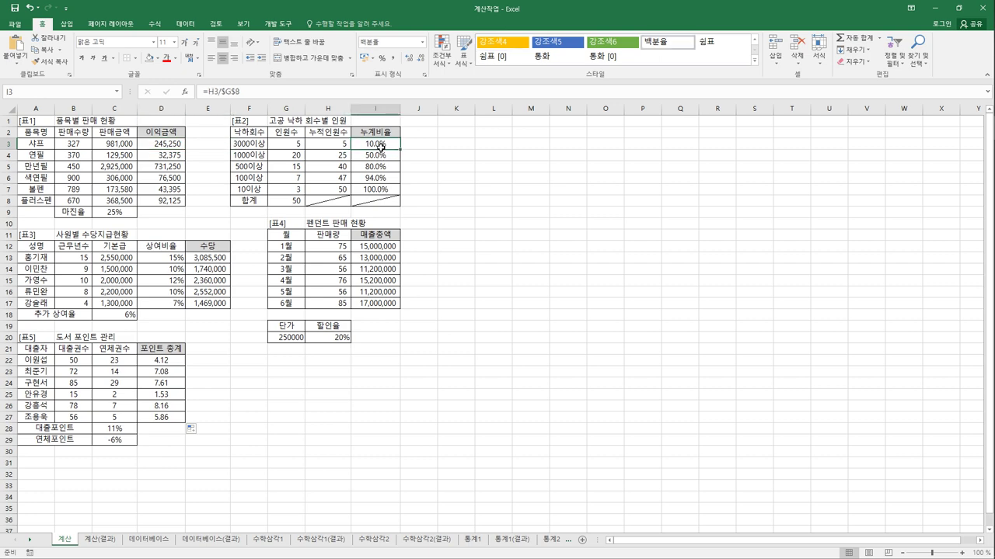
pyautogui.click(224, 260)
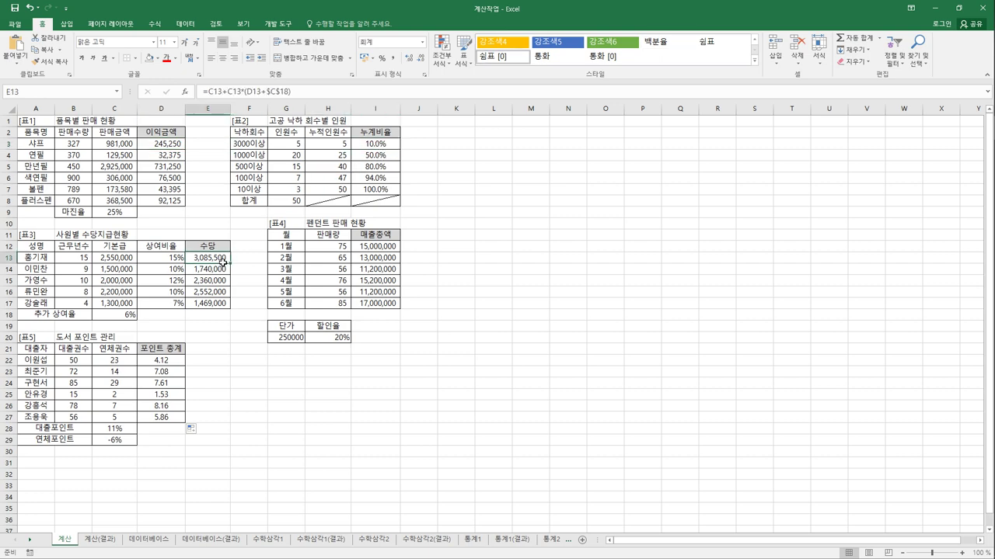
pyautogui.click(386, 246)
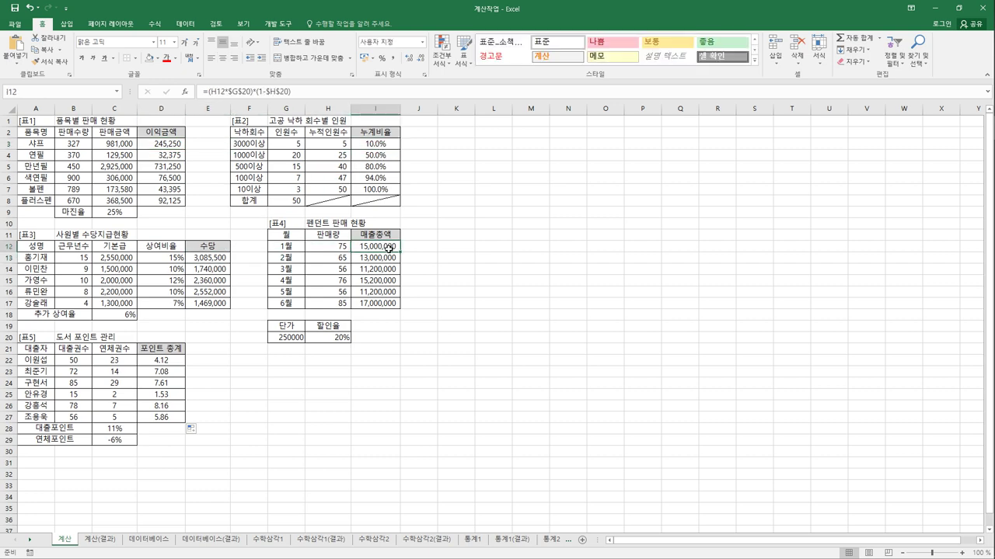
pyautogui.click(171, 363)
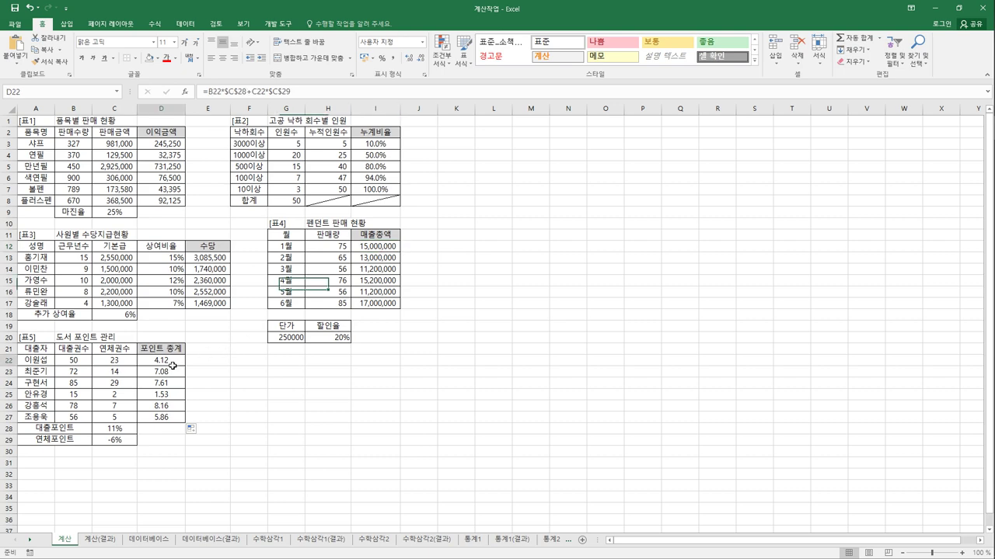